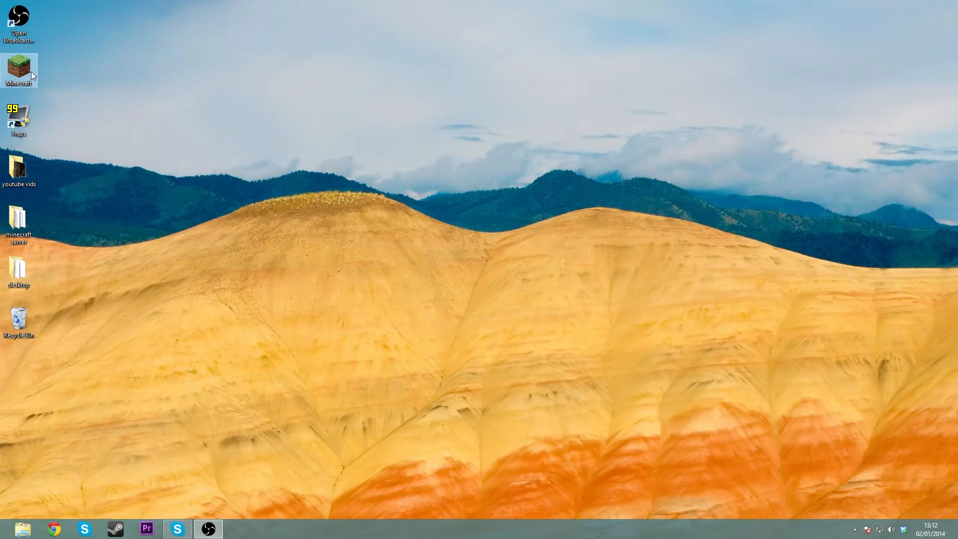
- Open the Minecraft website's download page in the Chrome browser
{"action": "left_click", "coordinate": [54, 528]}
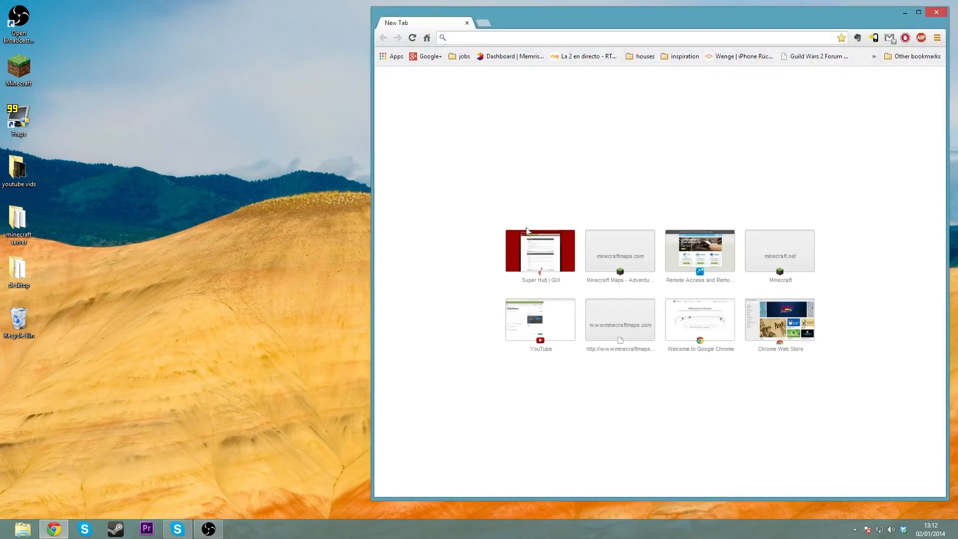
{"action": "left_click", "coordinate": [769, 247]}
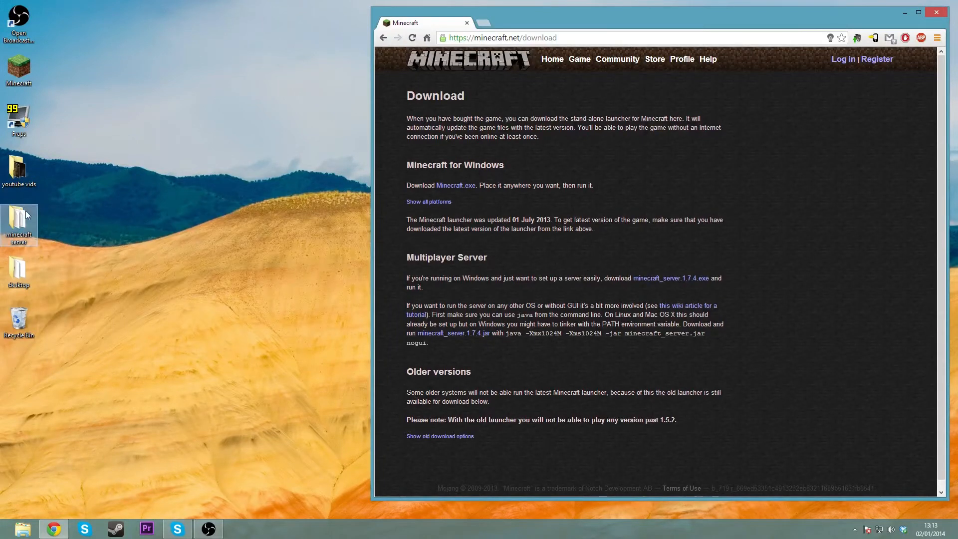
- Run minecraft_server.1.7.4 from the desktop's minecraft server folder and close the server window
{"action": "double_click", "coordinate": [18, 223]}
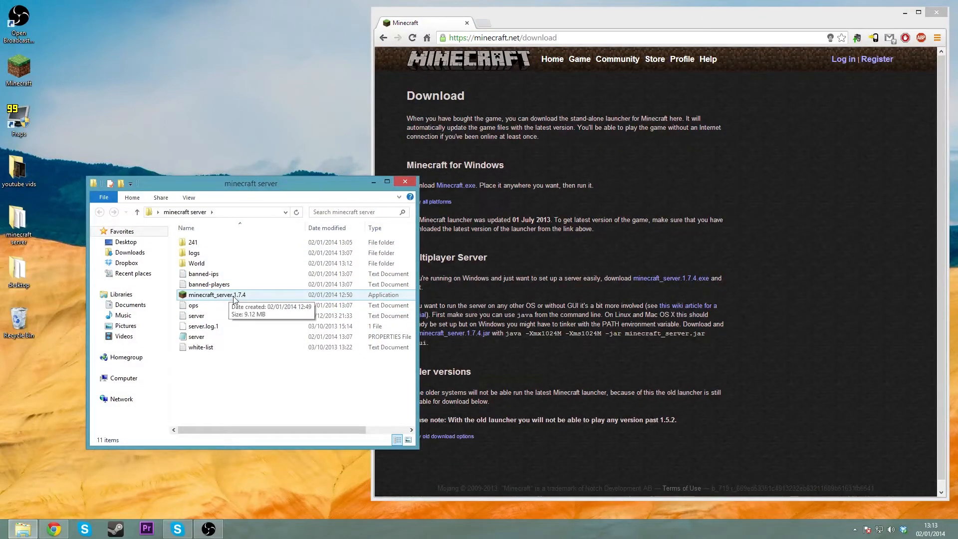
{"action": "left_click", "coordinate": [202, 295]}
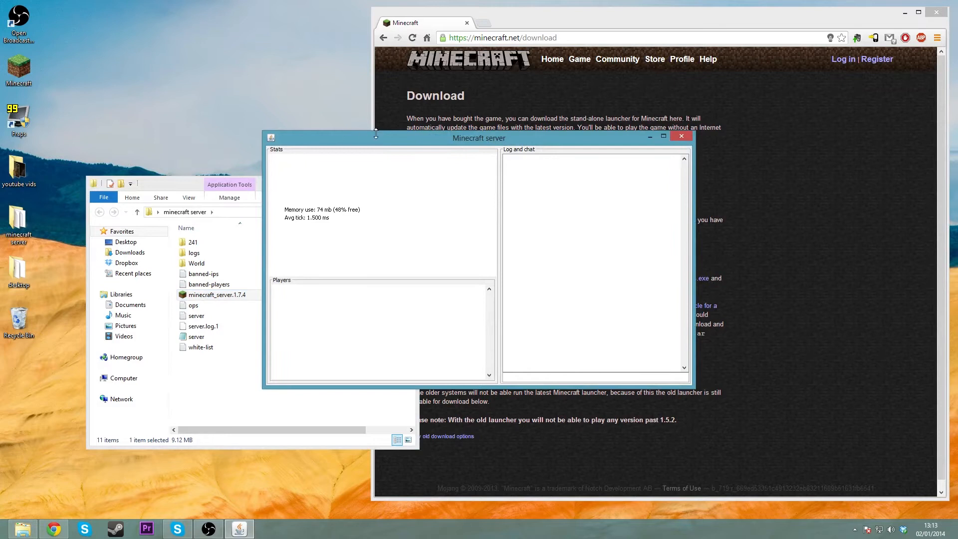
{"action": "left_click_drag", "start_coordinate": [406, 139], "coordinate": [516, 134]}
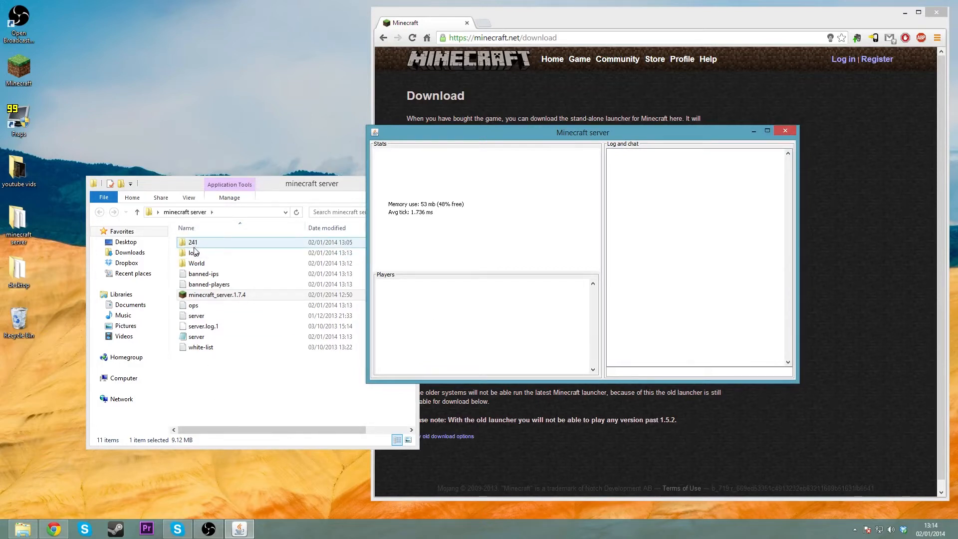
{"action": "left_click", "coordinate": [786, 131]}
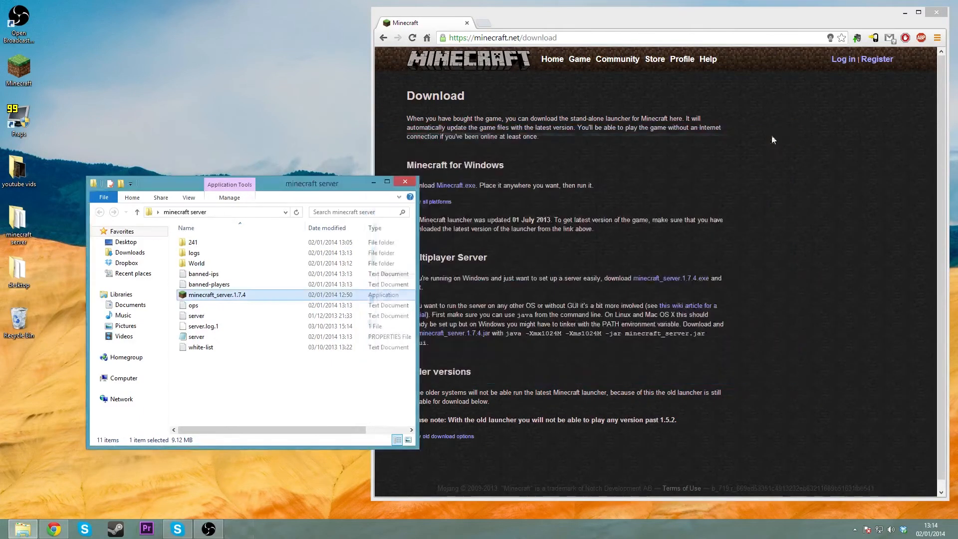
- Examine the contents of the 241 world folder and the banned-players and ops text files
{"action": "double_click", "coordinate": [200, 244]}
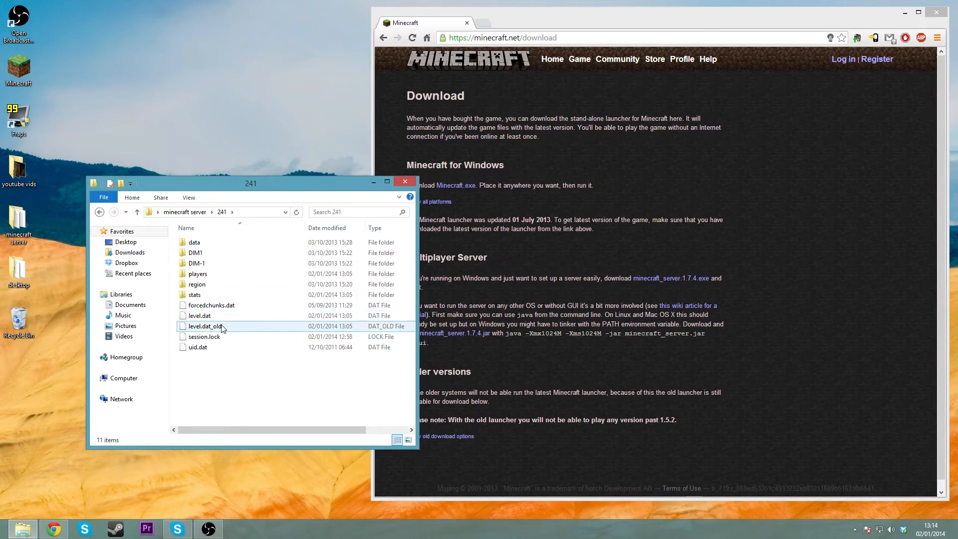
{"action": "left_click", "coordinate": [199, 216]}
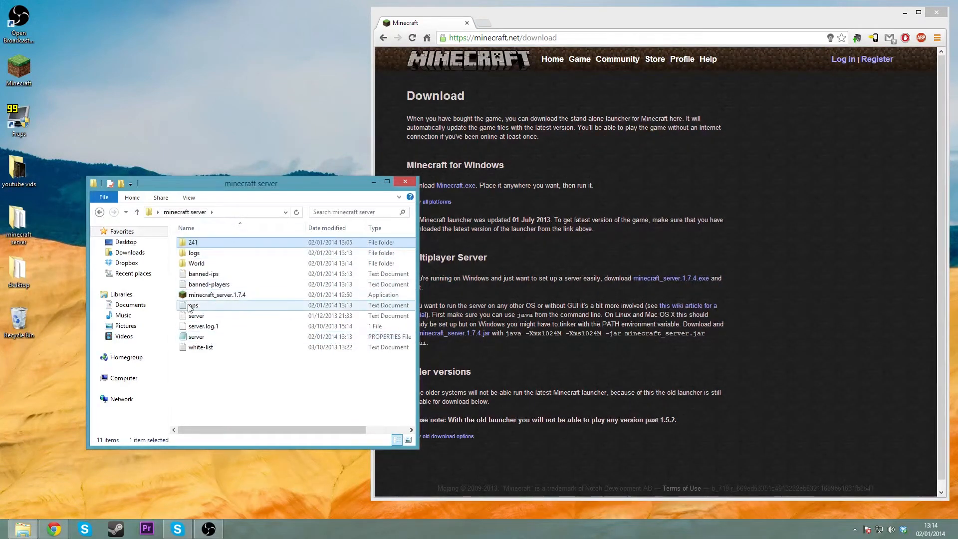
{"action": "double_click", "coordinate": [225, 287]}
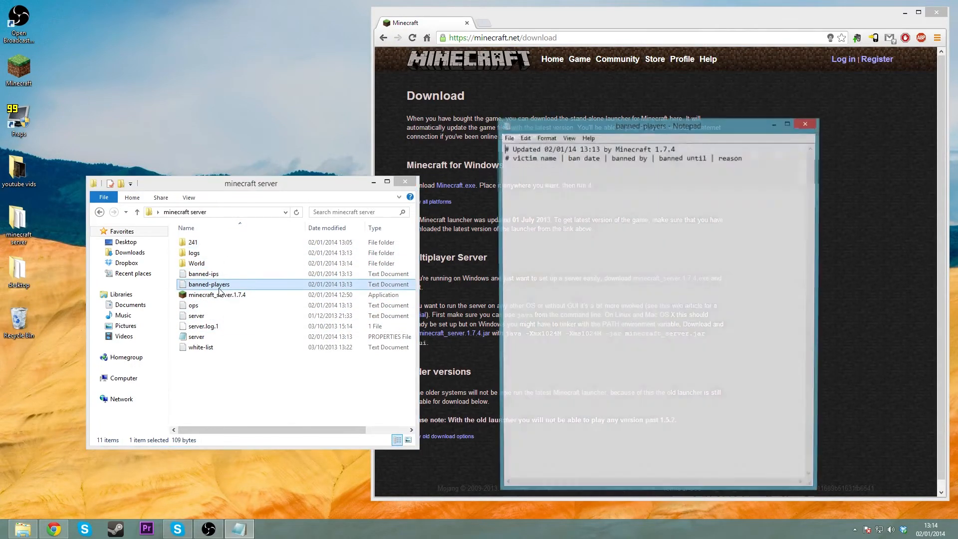
{"action": "left_click", "coordinate": [806, 124]}
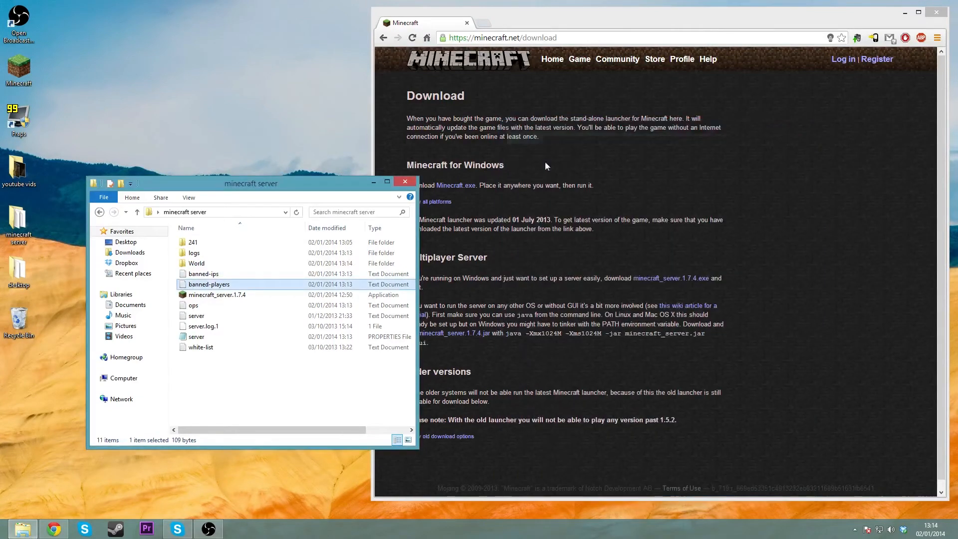
{"action": "double_click", "coordinate": [209, 306]}
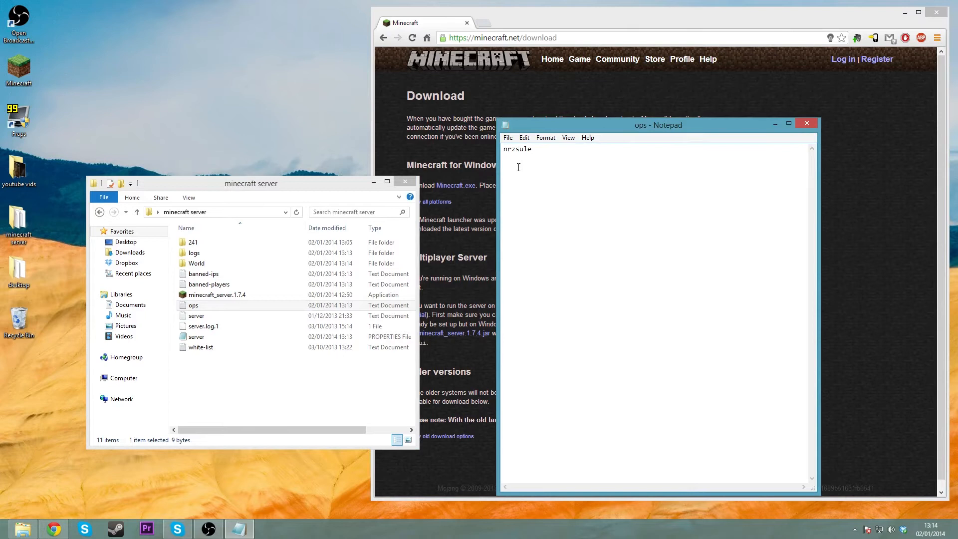
{"action": "left_click", "coordinate": [808, 124]}
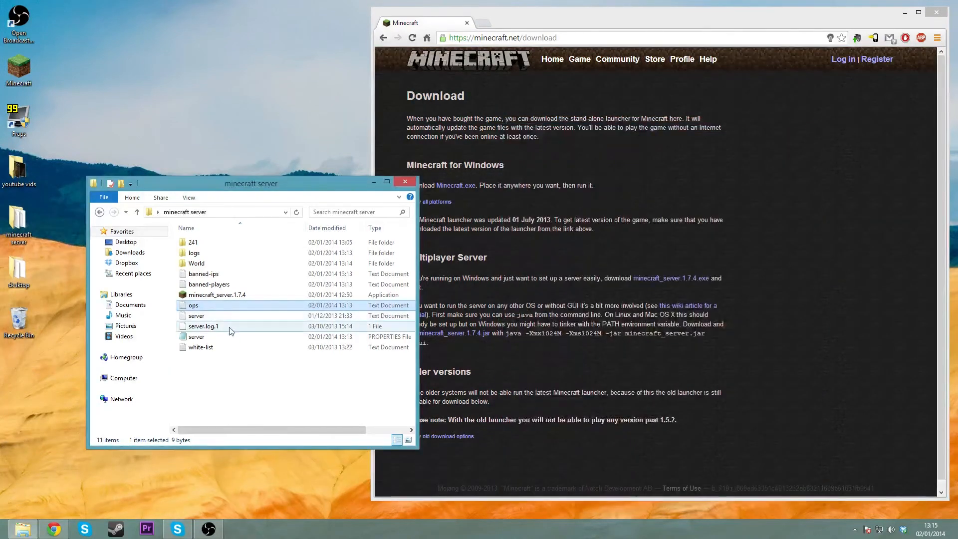
- Open the server PROPERTIES file in Notepad and review its level-name, level-seed and server-ip settings
{"action": "left_click", "coordinate": [198, 338]}
{"action": "left_click", "coordinate": [198, 339]}
{"action": "left_click", "coordinate": [198, 339]}
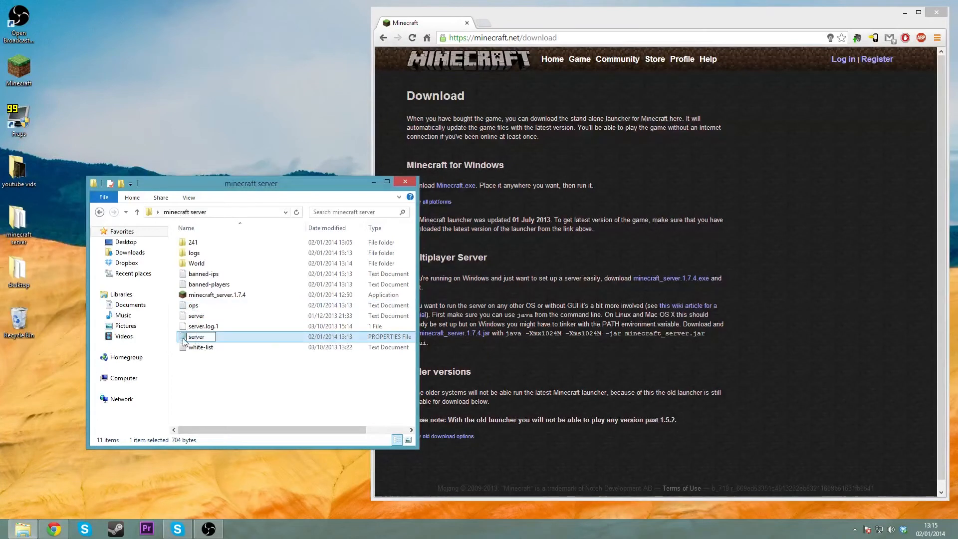
{"action": "double_click", "coordinate": [183, 339]}
{"action": "left_click_drag", "start_coordinate": [663, 121], "coordinate": [598, 74]}
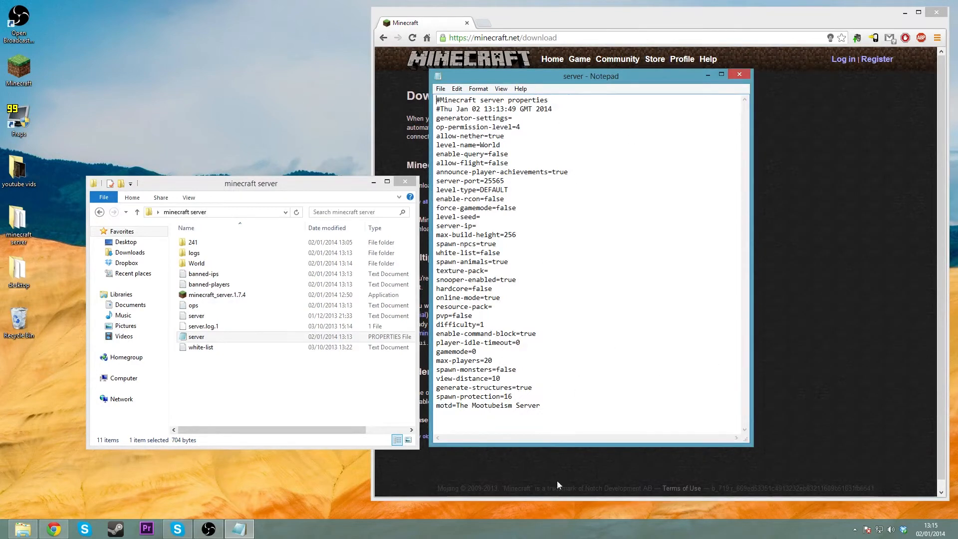
{"action": "left_click_drag", "start_coordinate": [549, 415], "coordinate": [529, 358]}
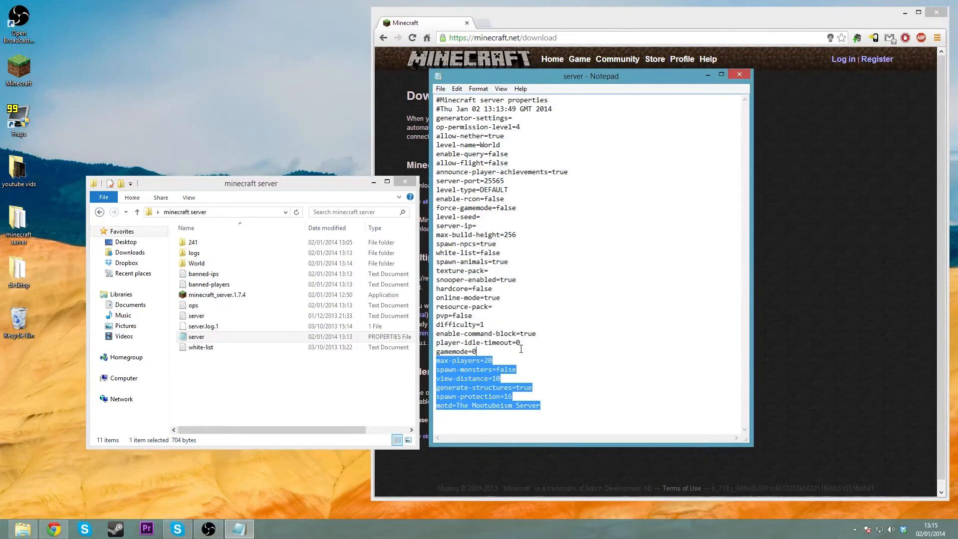
{"action": "left_click", "coordinate": [573, 239]}
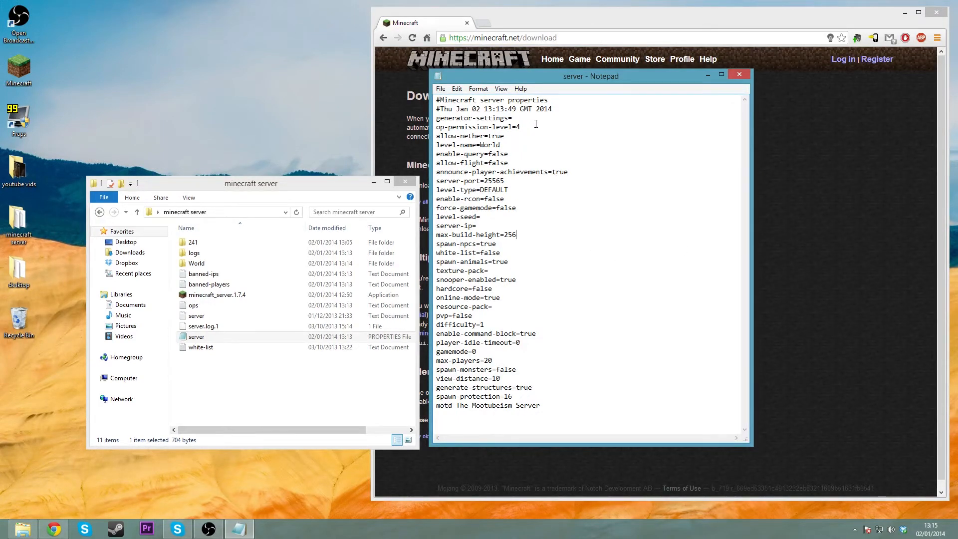
{"action": "left_click", "coordinate": [520, 118]}
{"action": "left_click_drag", "start_coordinate": [480, 145], "coordinate": [507, 143]}
{"action": "left_click", "coordinate": [493, 216]}
{"action": "left_click", "coordinate": [491, 224]}
- Set pvp to true in the server properties and save the file
{"action": "left_click_drag", "start_coordinate": [452, 315], "coordinate": [478, 316]}
{"action": "type", "text": "true"}
{"action": "left_click", "coordinate": [441, 88]}
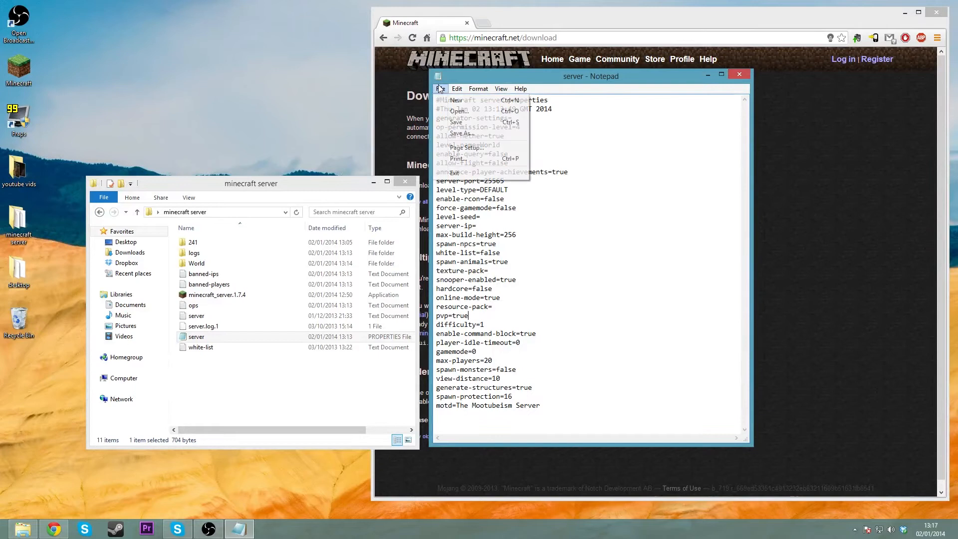
{"action": "left_click", "coordinate": [456, 123]}
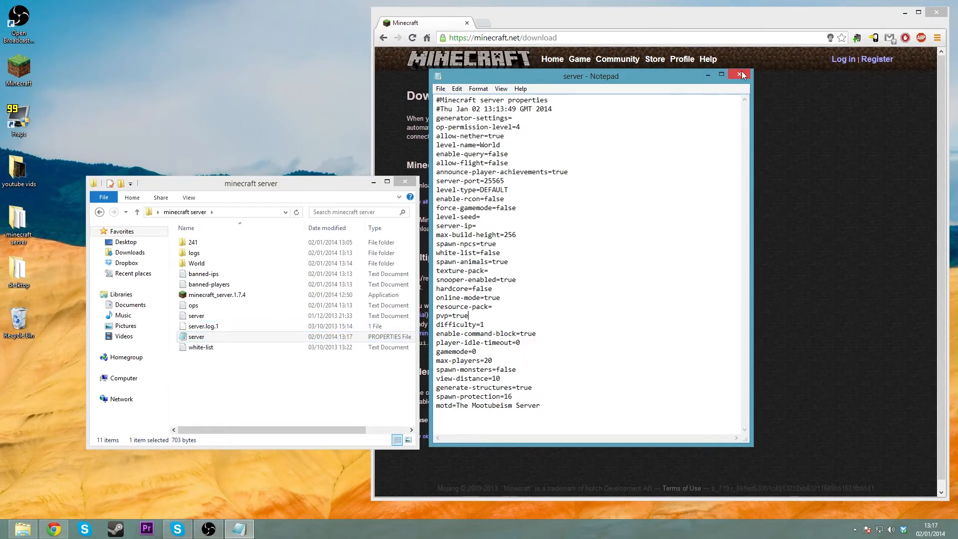
- Try saving the server properties under another file type with All Files selected, cancel, and close the file
{"action": "left_click", "coordinate": [441, 88]}
{"action": "left_click", "coordinate": [461, 133]}
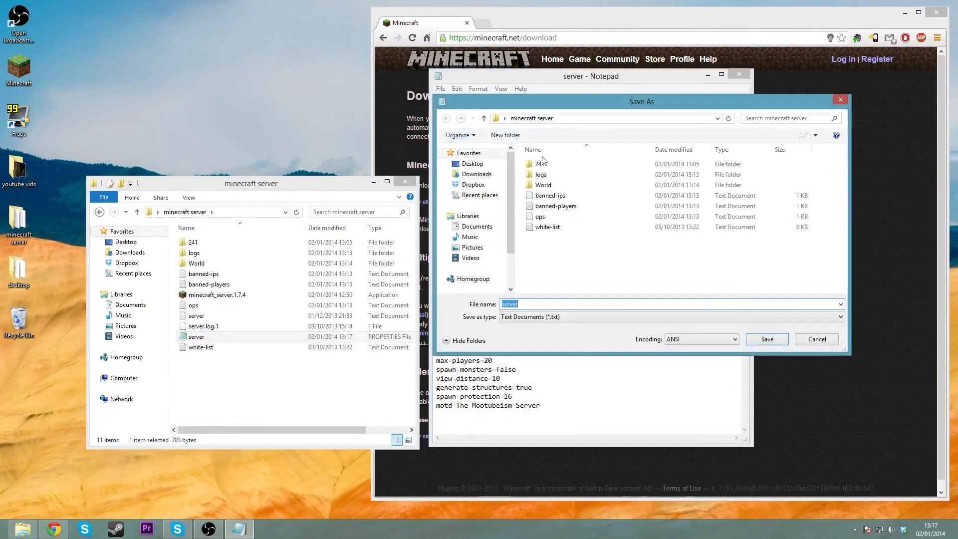
{"action": "left_click", "coordinate": [527, 317]}
{"action": "left_click", "coordinate": [525, 336]}
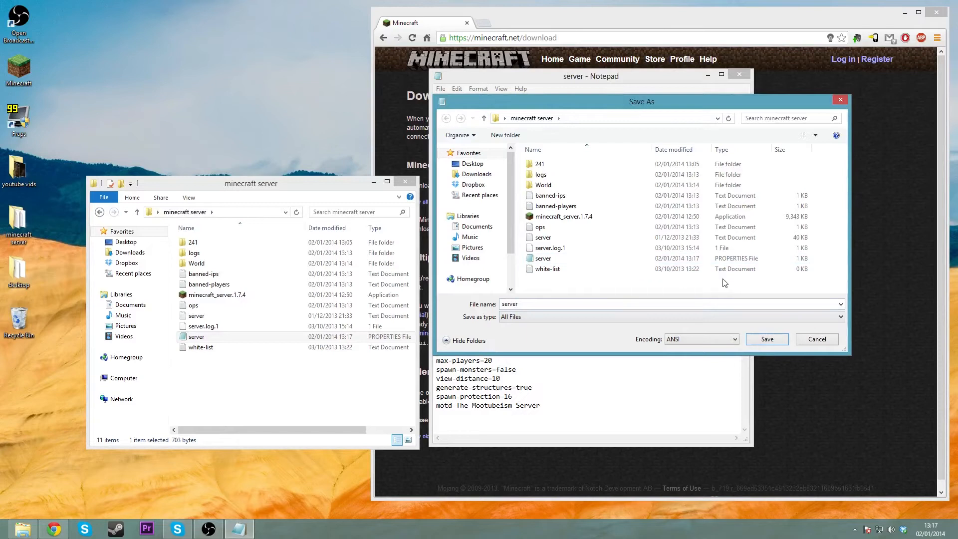
{"action": "left_click", "coordinate": [840, 98]}
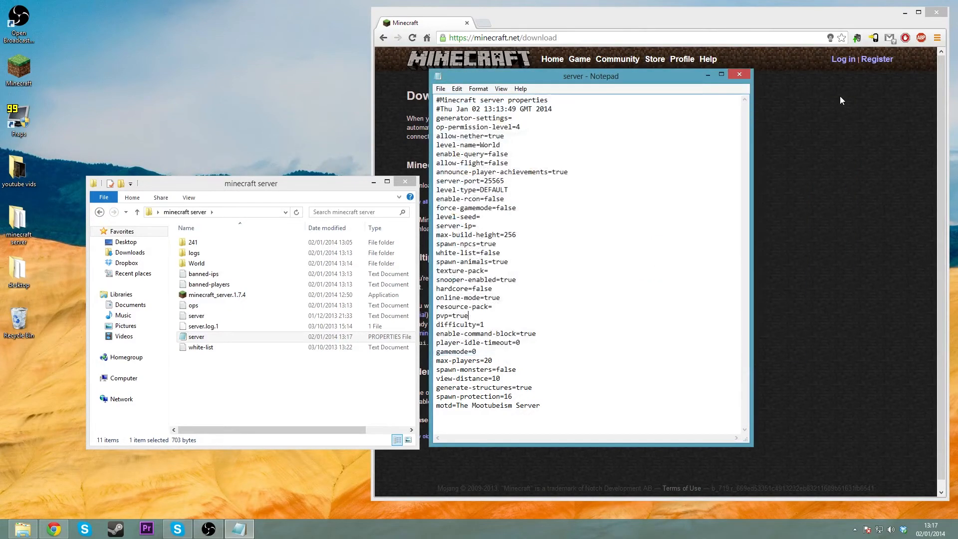
{"action": "left_click", "coordinate": [742, 74]}
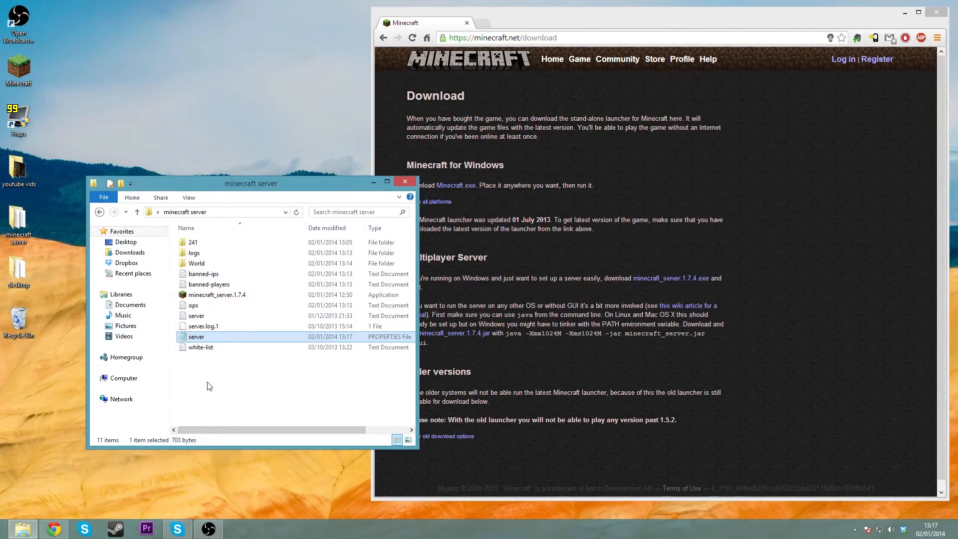
{"action": "mouse_move", "coordinate": [588, 65]}
{"action": "left_click", "coordinate": [580, 38]}
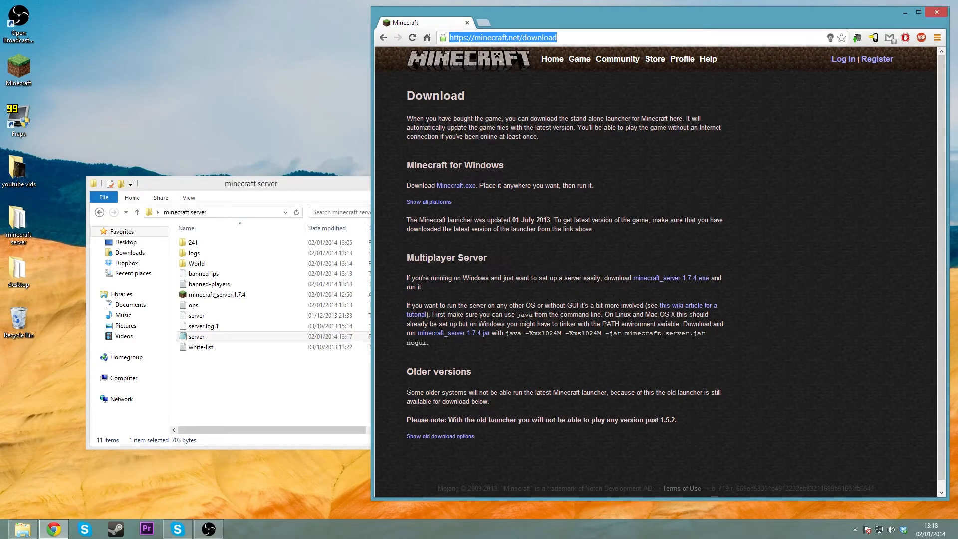
- Reopen the server properties file, check the enable-command-block and motd settings, and close it
{"action": "double_click", "coordinate": [198, 336]}
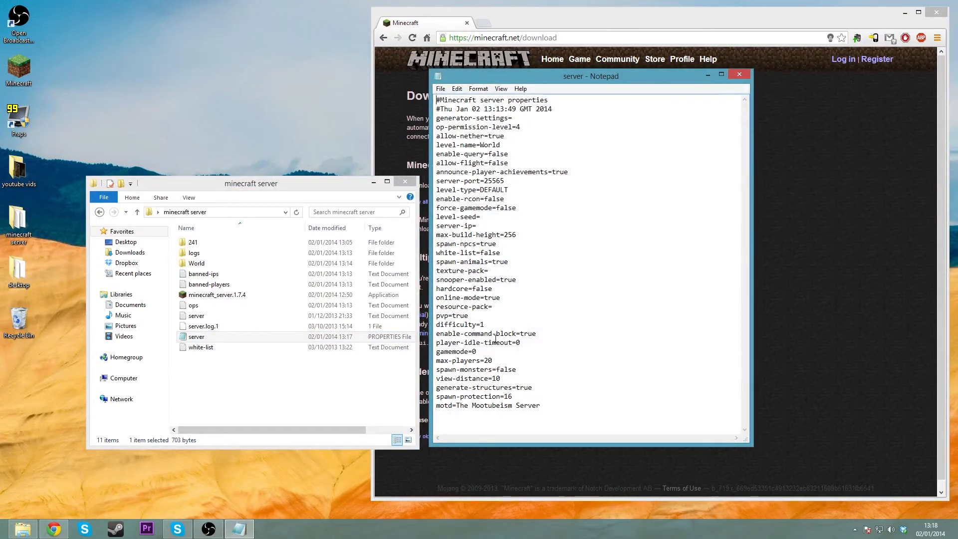
{"action": "left_click_drag", "start_coordinate": [436, 333], "coordinate": [538, 333]}
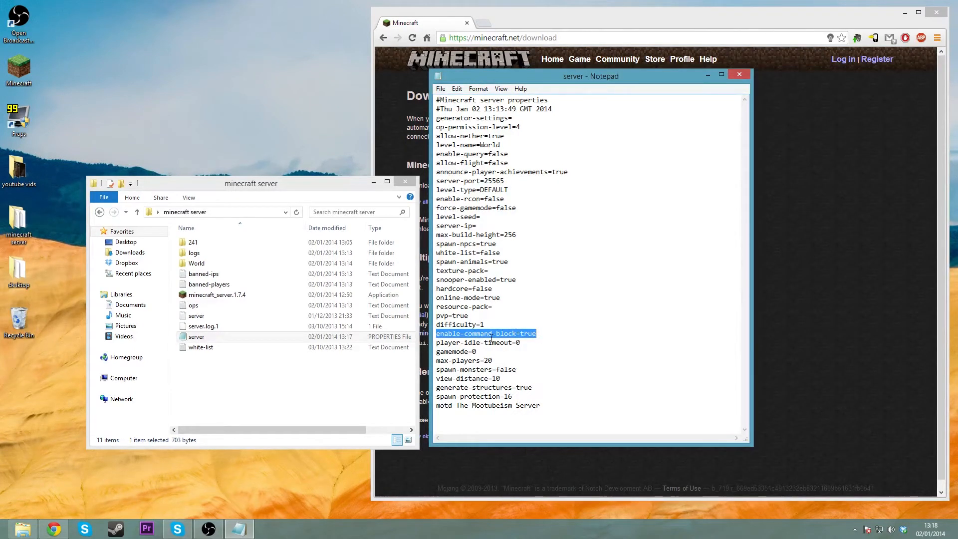
{"action": "left_click", "coordinate": [538, 333]}
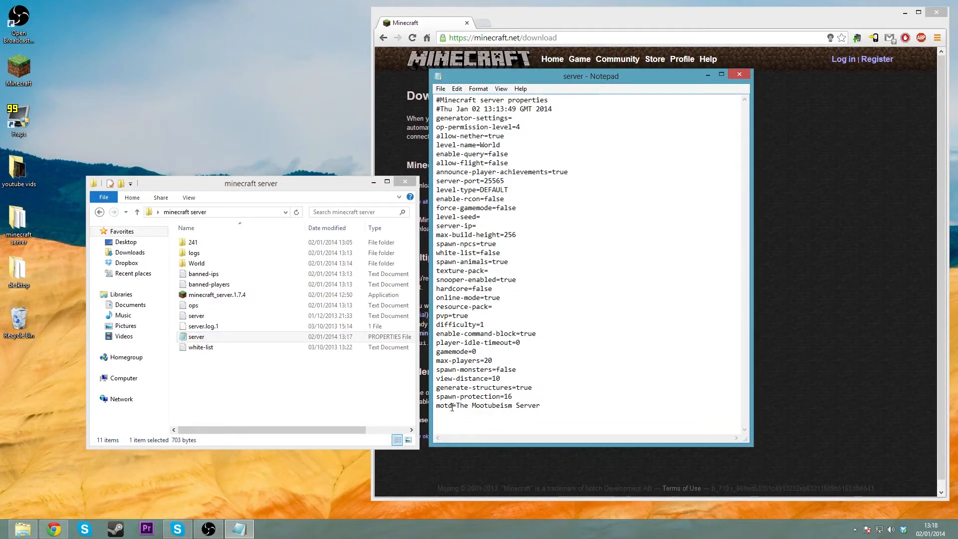
{"action": "left_click_drag", "start_coordinate": [456, 405], "coordinate": [578, 405]}
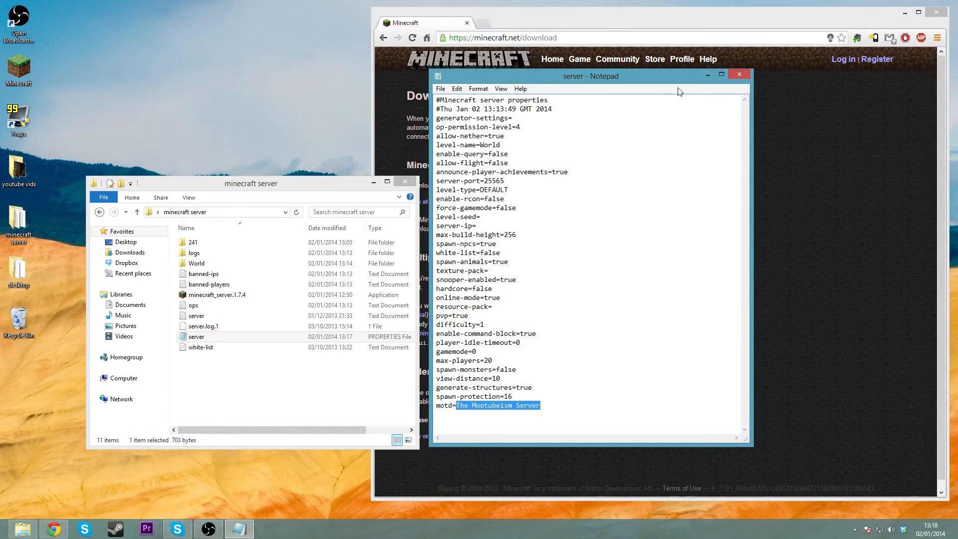
{"action": "left_click", "coordinate": [741, 76]}
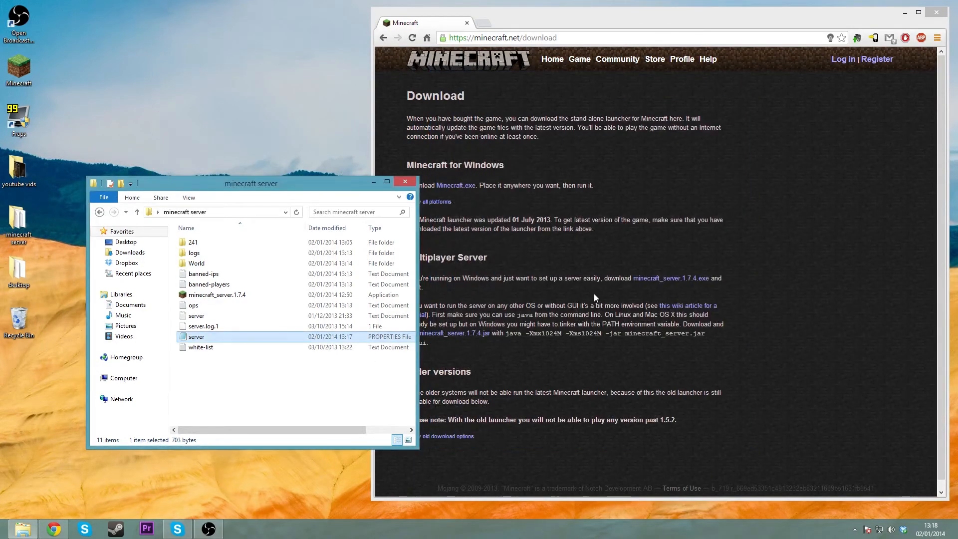
- Try to open the router's settings page at 192.168.0.1 in the browser
{"action": "left_click", "coordinate": [804, 220]}
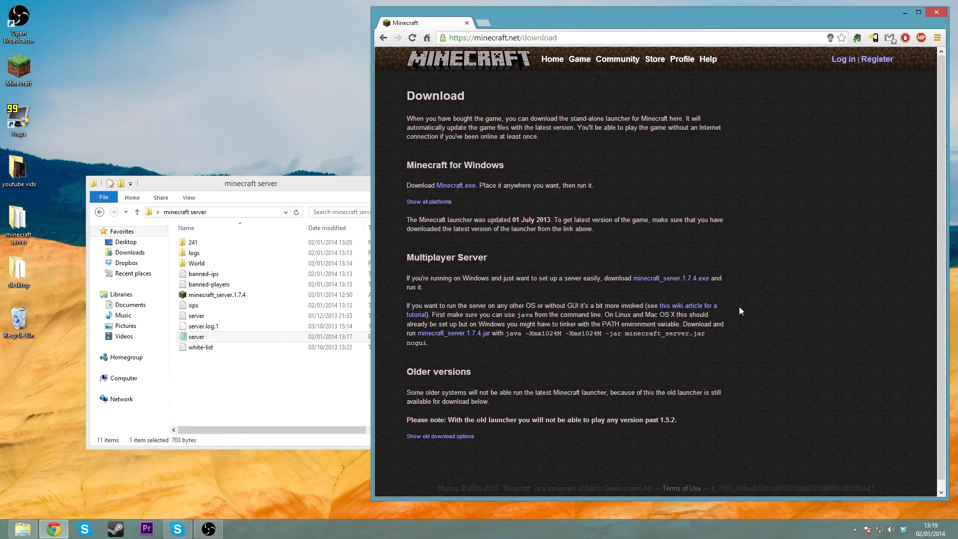
{"action": "left_click", "coordinate": [735, 37]}
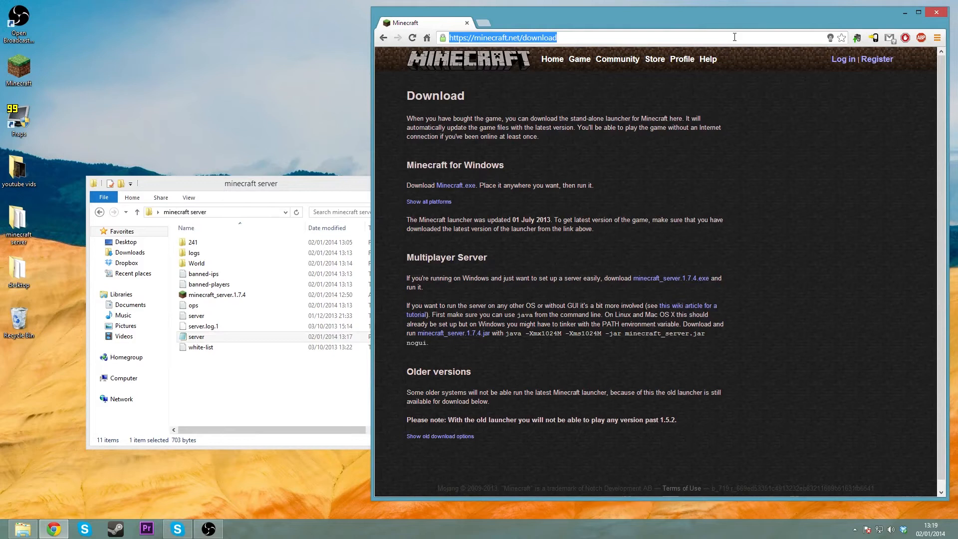
{"action": "type", "text": "192.168.0.1"}
{"action": "key", "text": "Return"}
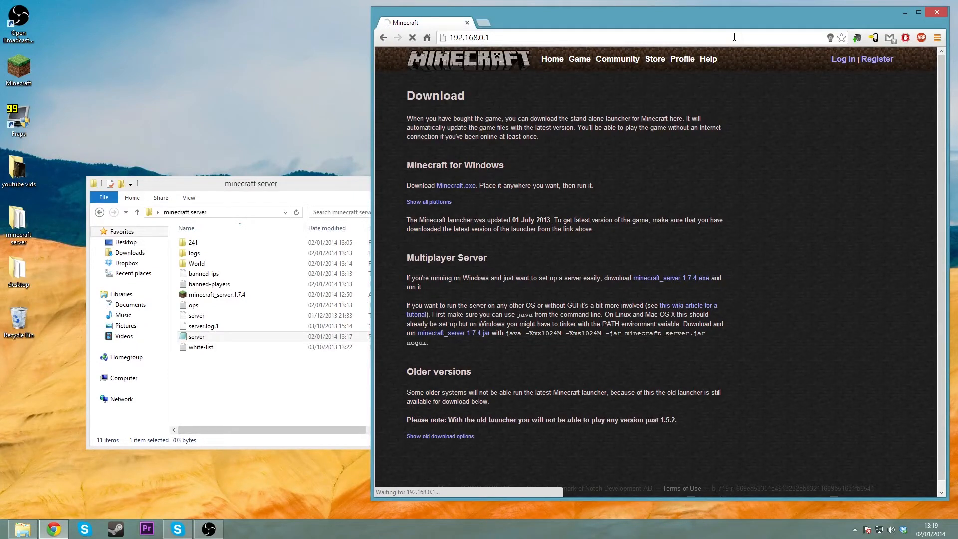
{"action": "left_click", "coordinate": [735, 37]}
{"action": "key", "text": "Return"}
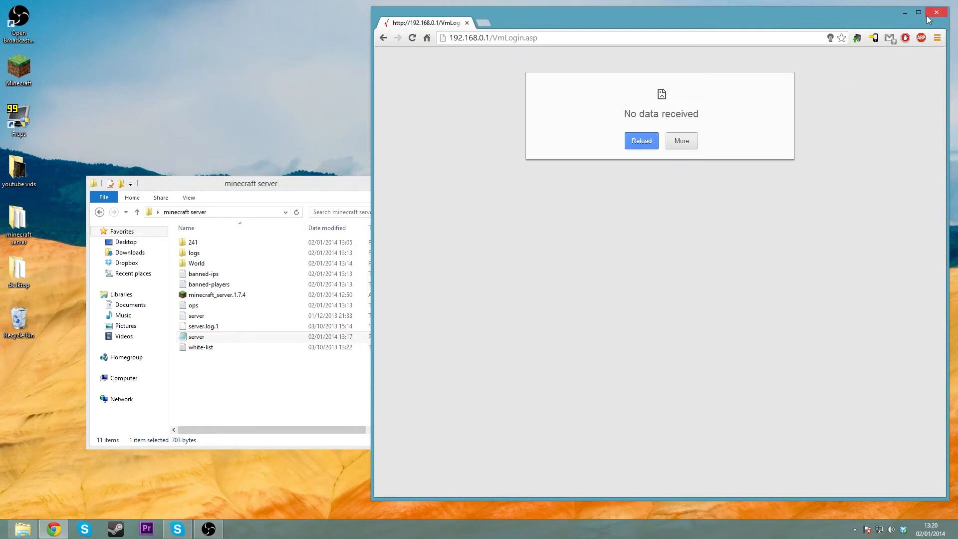
- Restart Chrome and open the Super Hub sign-in page from the new tab's most visited sites
{"action": "left_click", "coordinate": [942, 13]}
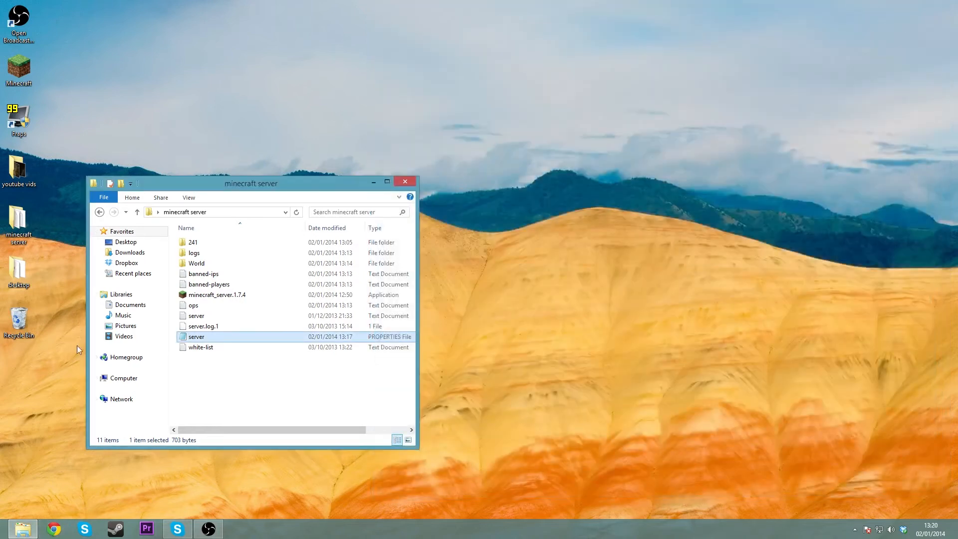
{"action": "left_click", "coordinate": [54, 529]}
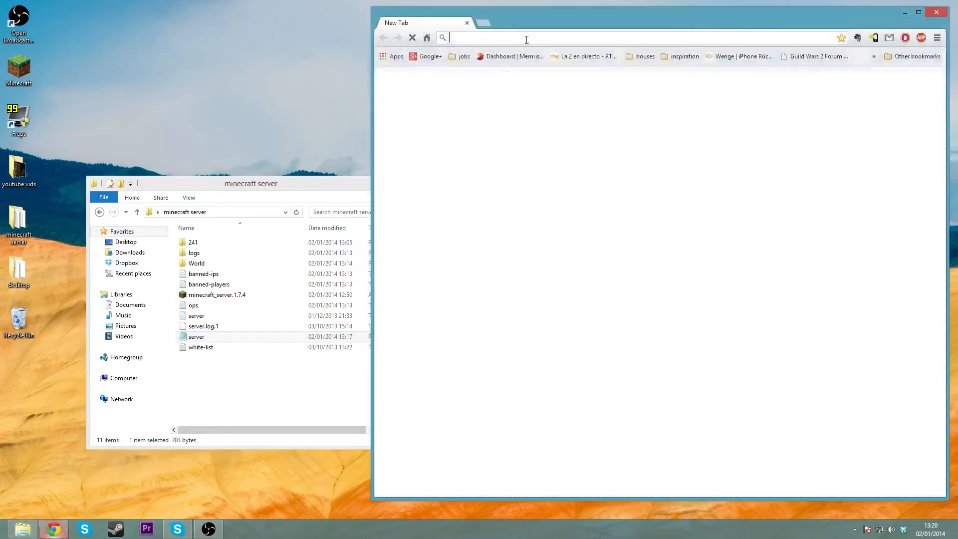
{"action": "left_click", "coordinate": [539, 253]}
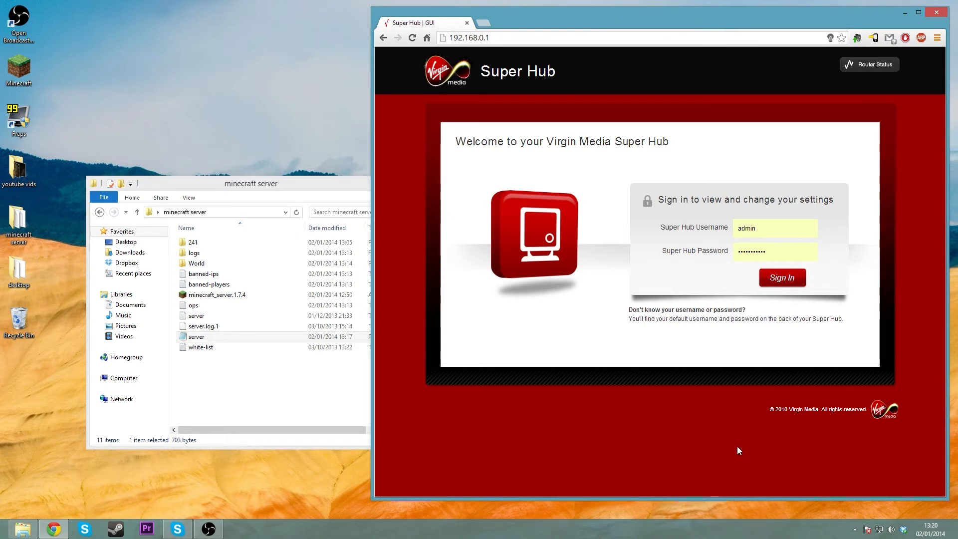
- Sign in to the Super Hub, accept the Advanced Settings warning, and open the Port Forwarding page
{"action": "left_click", "coordinate": [781, 281]}
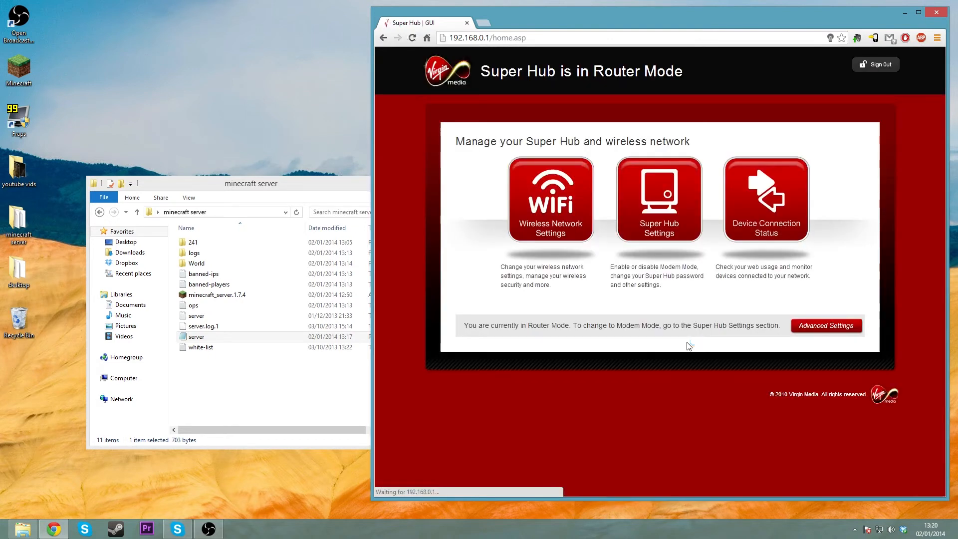
{"action": "left_click", "coordinate": [806, 328]}
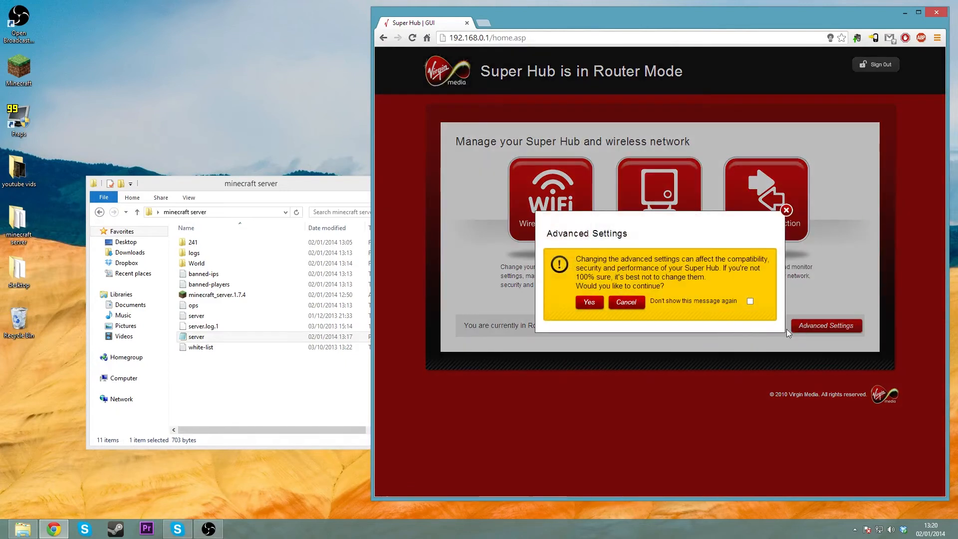
{"action": "left_click", "coordinate": [589, 302]}
{"action": "scroll", "coordinate": [450, 397], "scroll_direction": "down", "scroll_amount": 3}
{"action": "scroll", "coordinate": [451, 397], "scroll_direction": "down", "scroll_amount": 3}
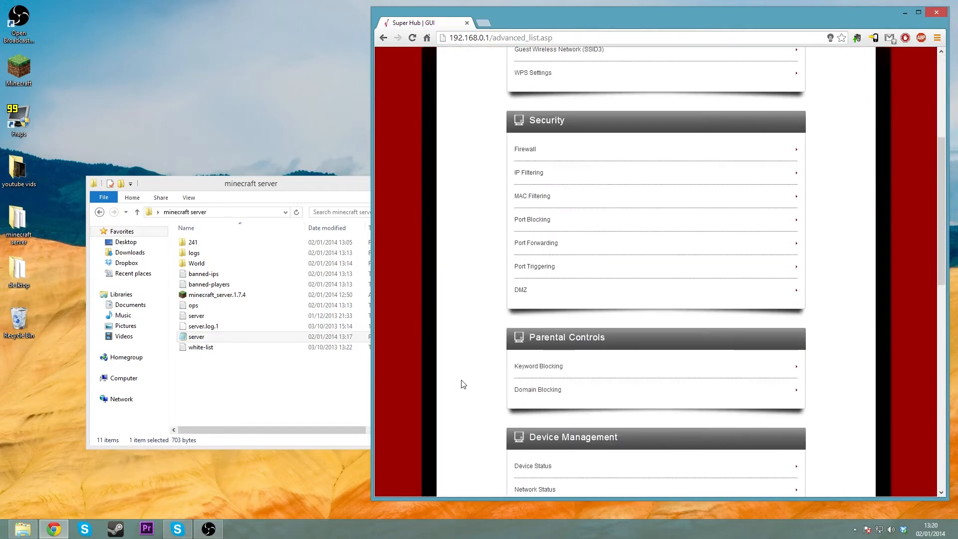
{"action": "left_click", "coordinate": [553, 246]}
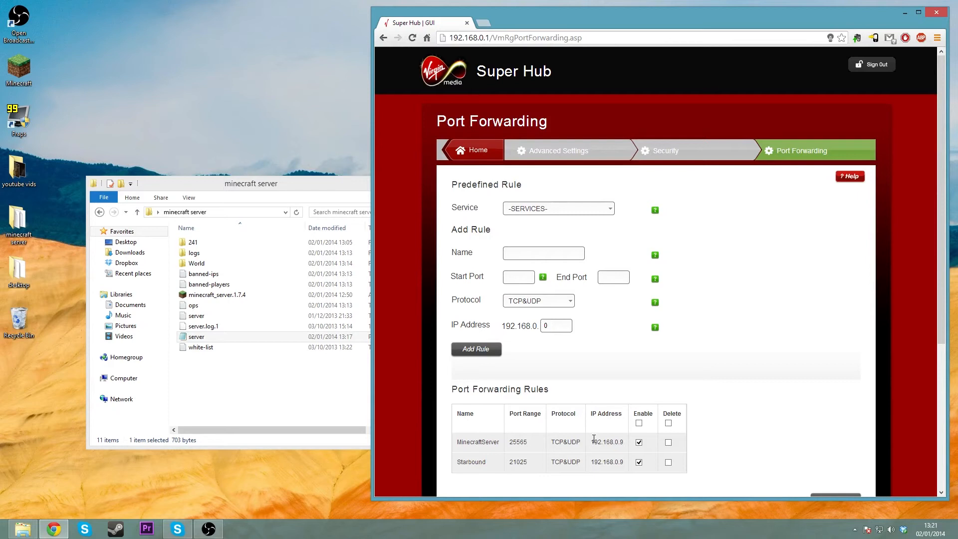
- Review the MinecraftServer rule's IP address and the Add Rule fields for name, start port, protocol (TCP&UDP) and IP address
{"action": "left_click_drag", "start_coordinate": [592, 441], "coordinate": [625, 441]}
{"action": "left_click", "coordinate": [526, 249]}
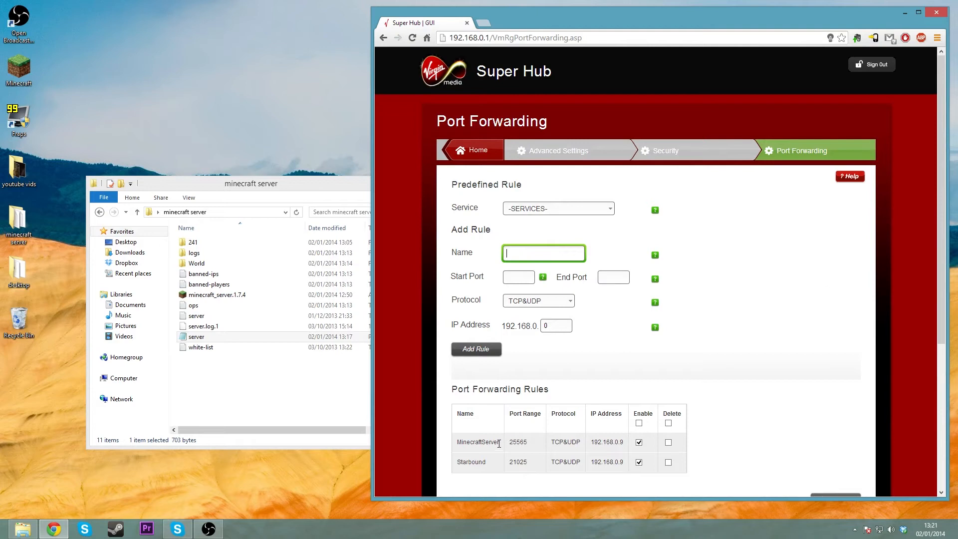
{"action": "left_click", "coordinate": [519, 277]}
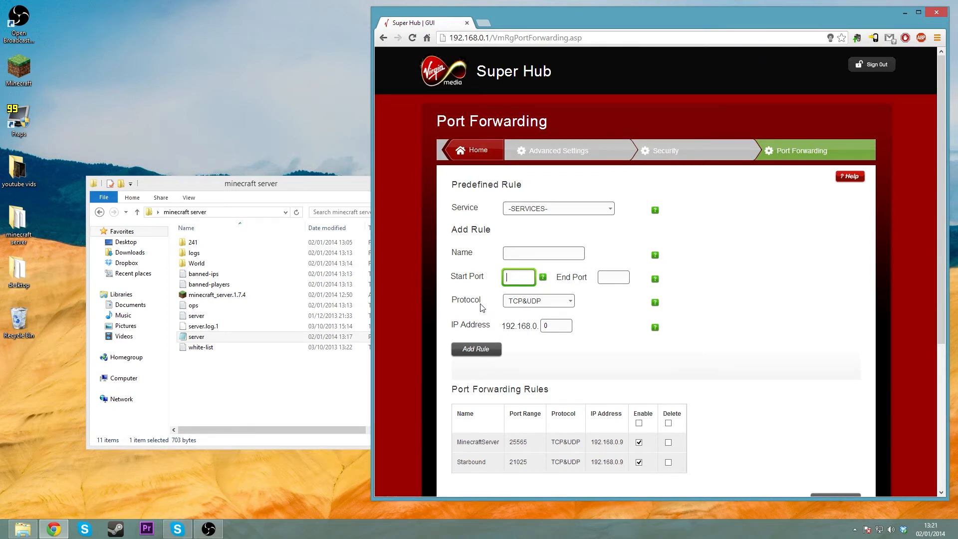
{"action": "left_click", "coordinate": [560, 306]}
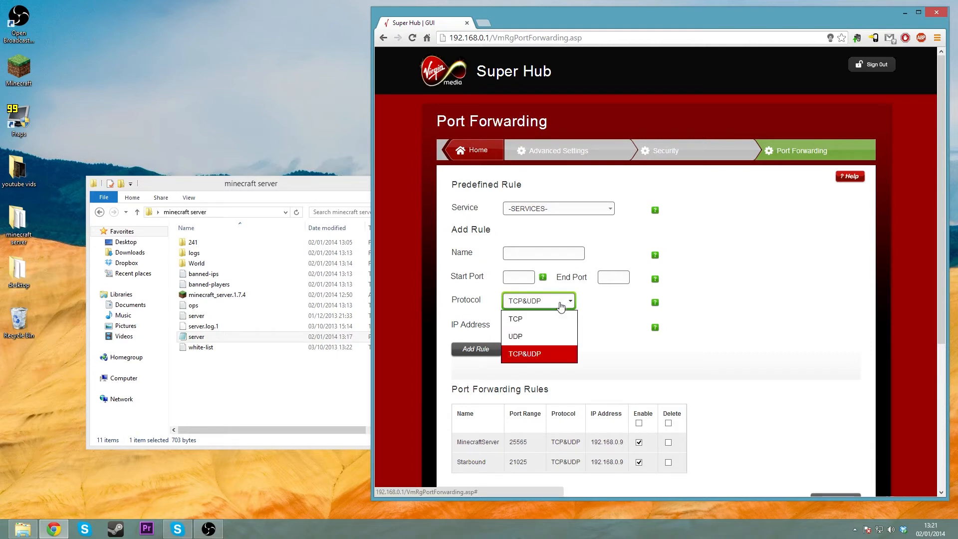
{"action": "left_click", "coordinate": [529, 355]}
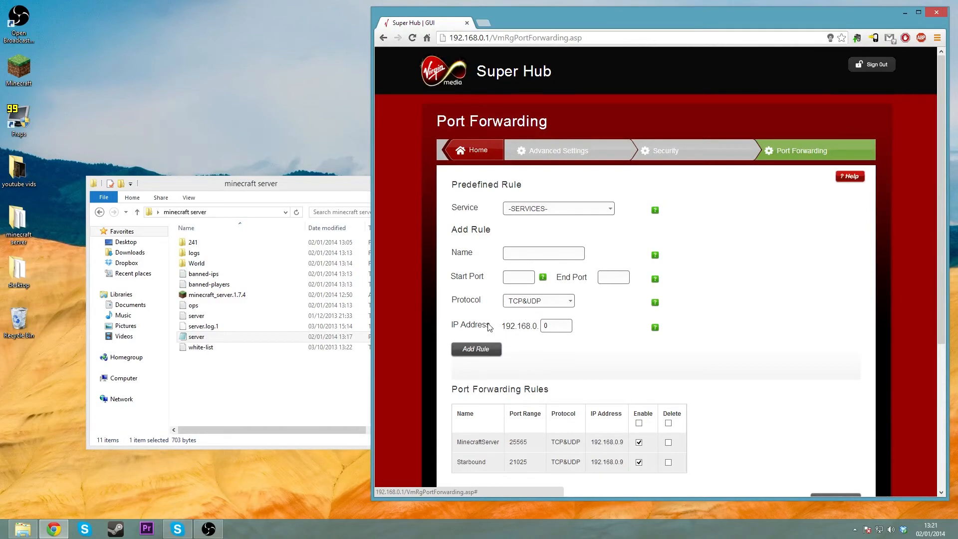
{"action": "left_click", "coordinate": [555, 323]}
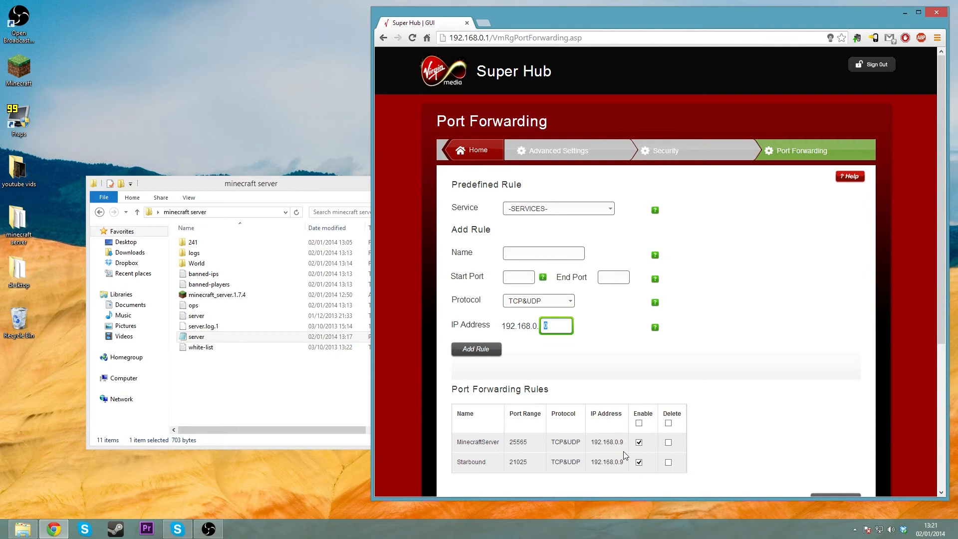
{"action": "left_click_drag", "start_coordinate": [624, 443], "coordinate": [620, 441]}
- Return to the advanced settings list, try the Device Status page under Device Management, and go back
{"action": "left_click", "coordinate": [652, 145]}
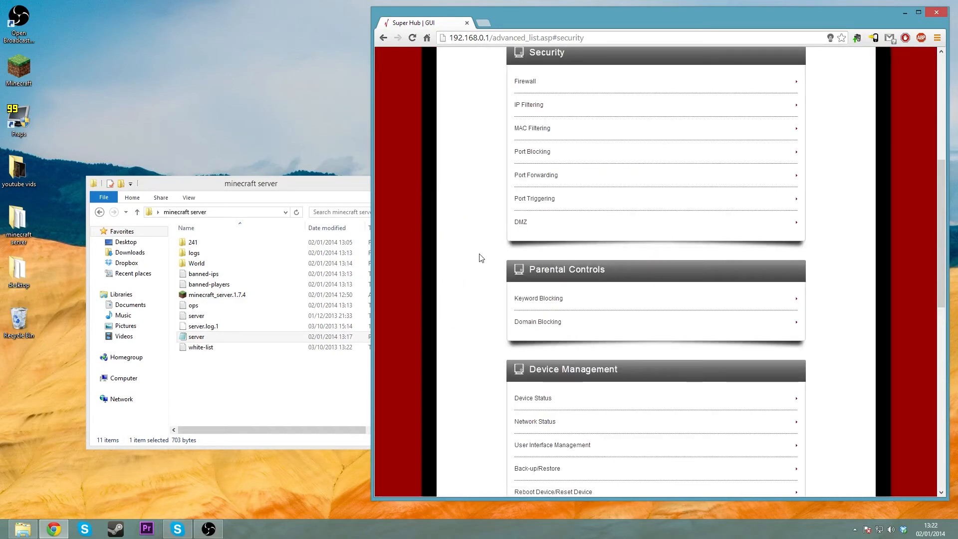
{"action": "scroll", "coordinate": [487, 261], "scroll_direction": "up", "scroll_amount": 4}
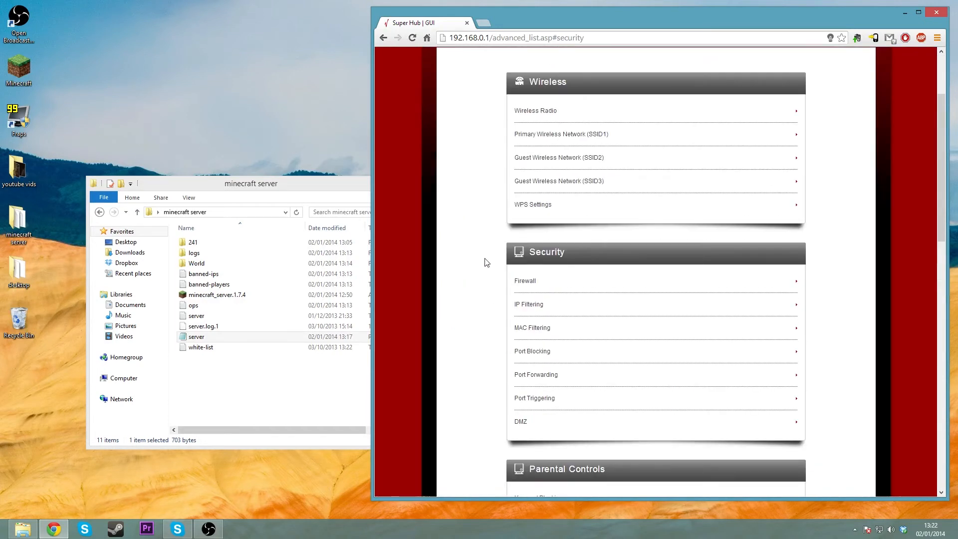
{"action": "scroll", "coordinate": [487, 262], "scroll_direction": "down", "scroll_amount": 2}
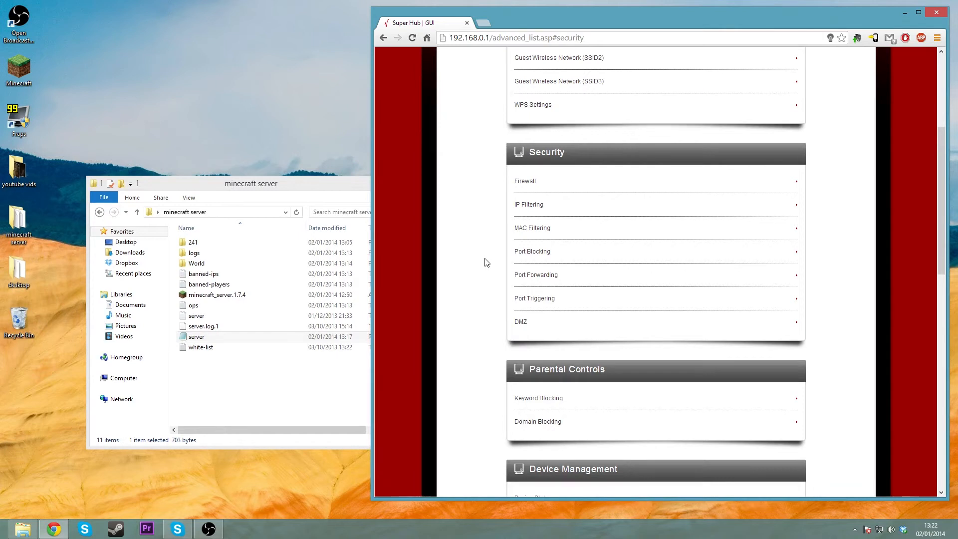
{"action": "scroll", "coordinate": [487, 263], "scroll_direction": "up", "scroll_amount": 4}
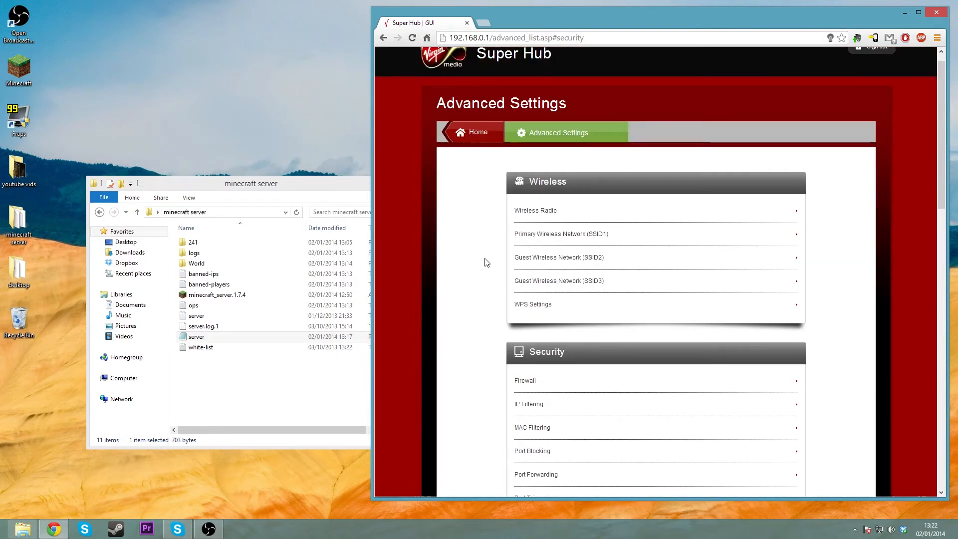
{"action": "scroll", "coordinate": [487, 262], "scroll_direction": "down", "scroll_amount": 3}
{"action": "scroll", "coordinate": [487, 263], "scroll_direction": "down", "scroll_amount": 2}
{"action": "scroll", "coordinate": [487, 263], "scroll_direction": "down", "scroll_amount": 3}
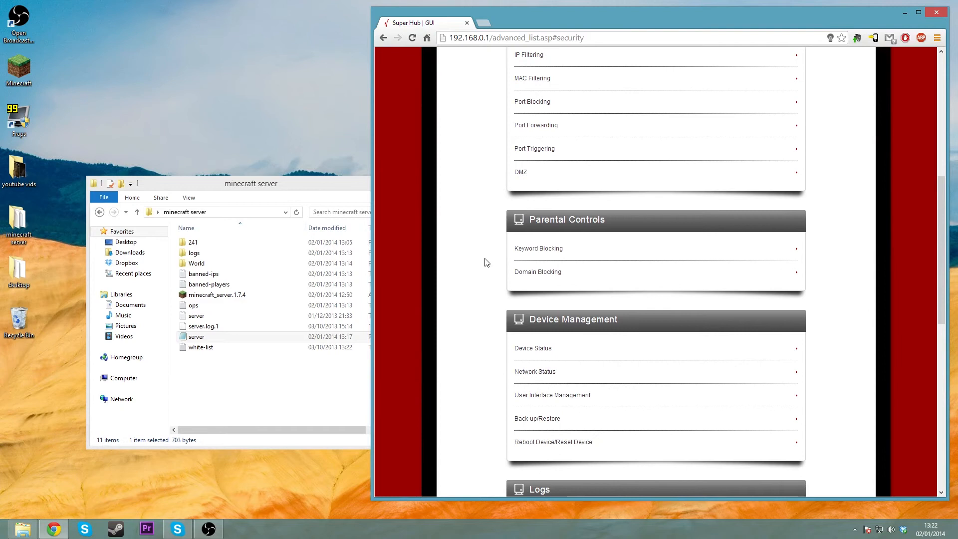
{"action": "left_click", "coordinate": [520, 299]}
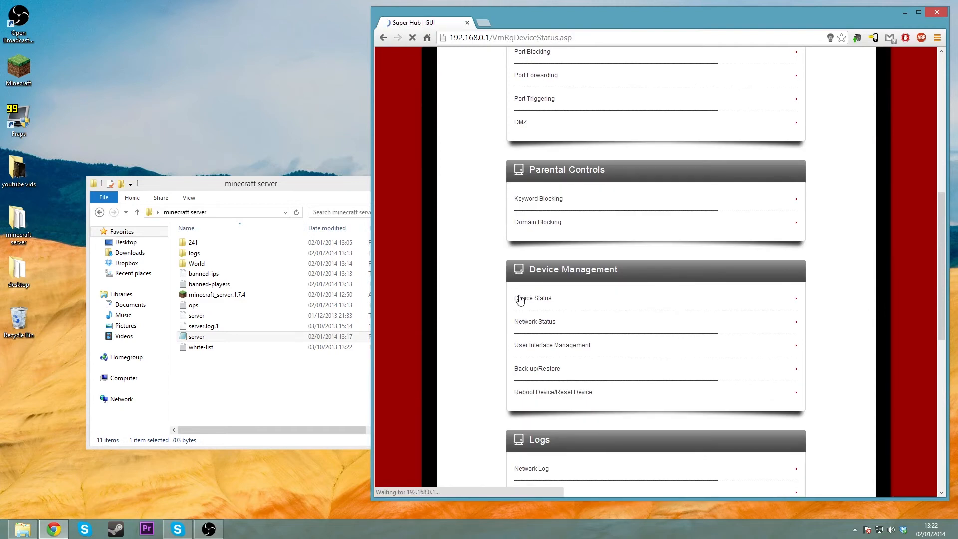
{"action": "left_click", "coordinate": [383, 38]}
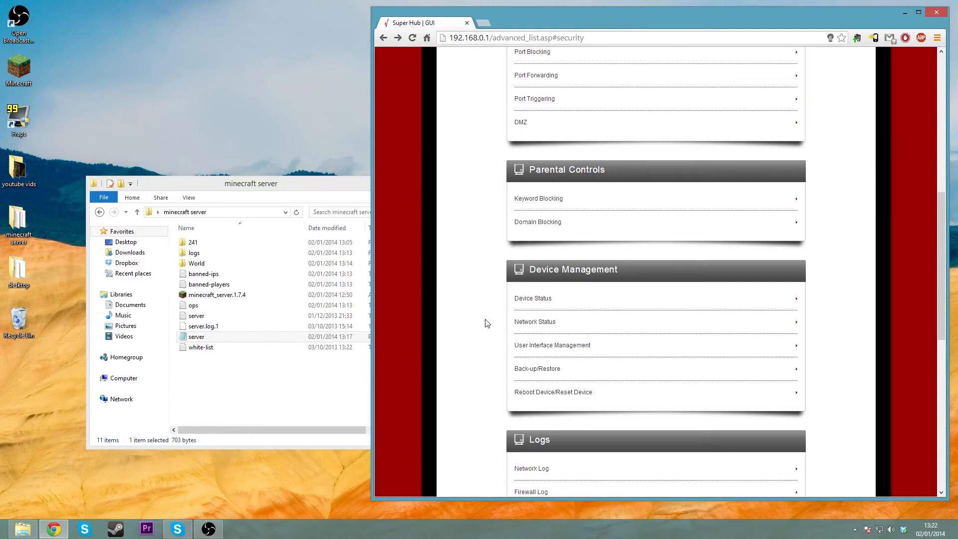
- Look through the advanced settings list, examining the sections from Wireless and Security down to Tools
{"action": "scroll", "coordinate": [487, 323], "scroll_direction": "down", "scroll_amount": 2}
{"action": "scroll", "coordinate": [487, 323], "scroll_direction": "down", "scroll_amount": 1}
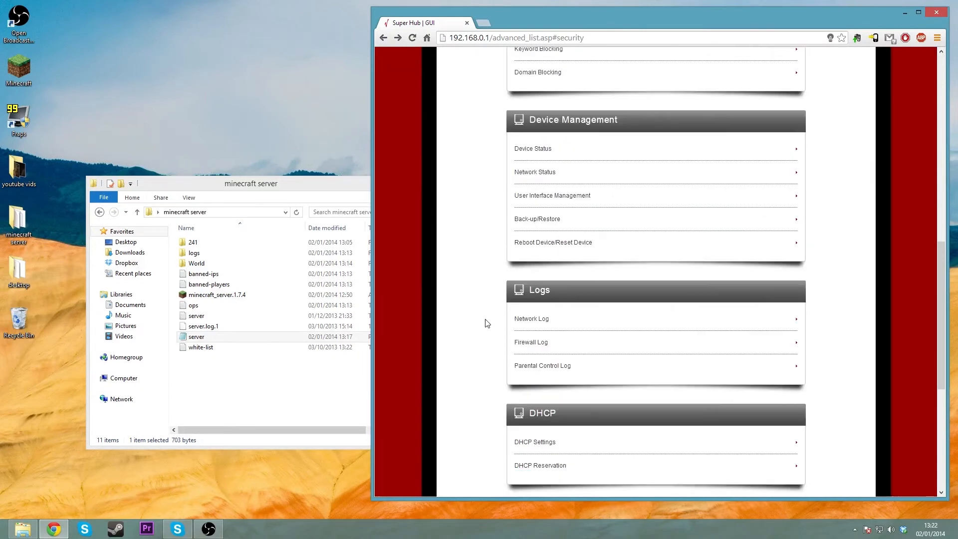
{"action": "scroll", "coordinate": [487, 323], "scroll_direction": "down", "scroll_amount": 3}
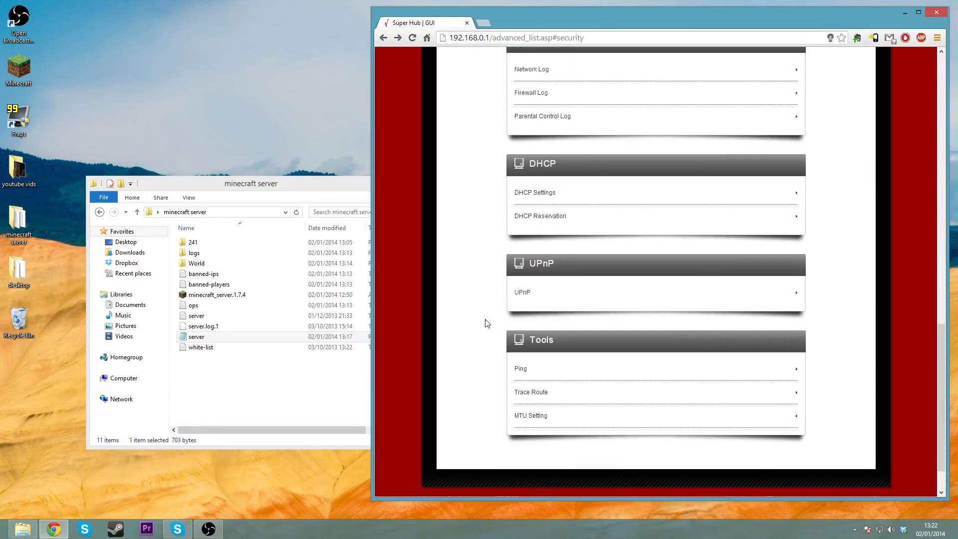
{"action": "scroll", "coordinate": [487, 323], "scroll_direction": "up", "scroll_amount": 7}
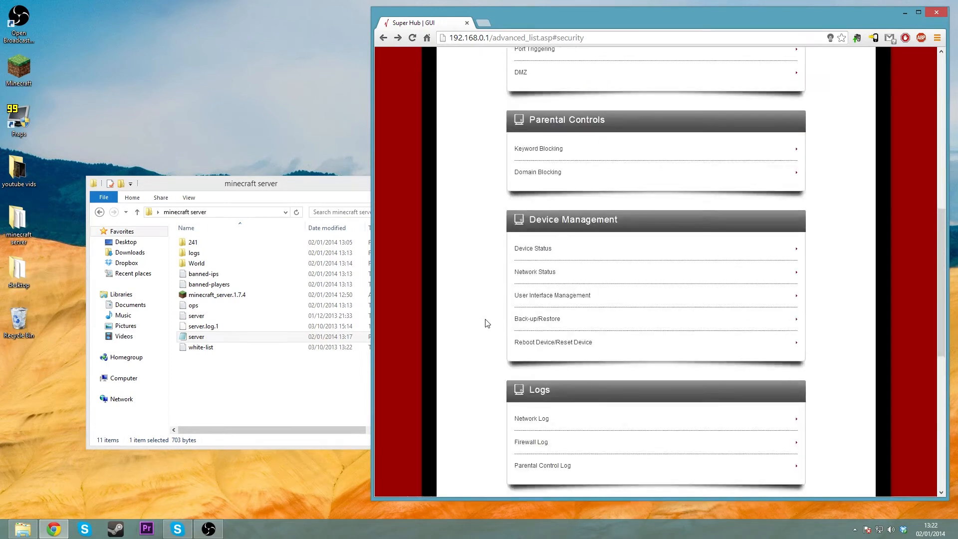
{"action": "scroll", "coordinate": [487, 324], "scroll_direction": "up", "scroll_amount": 3}
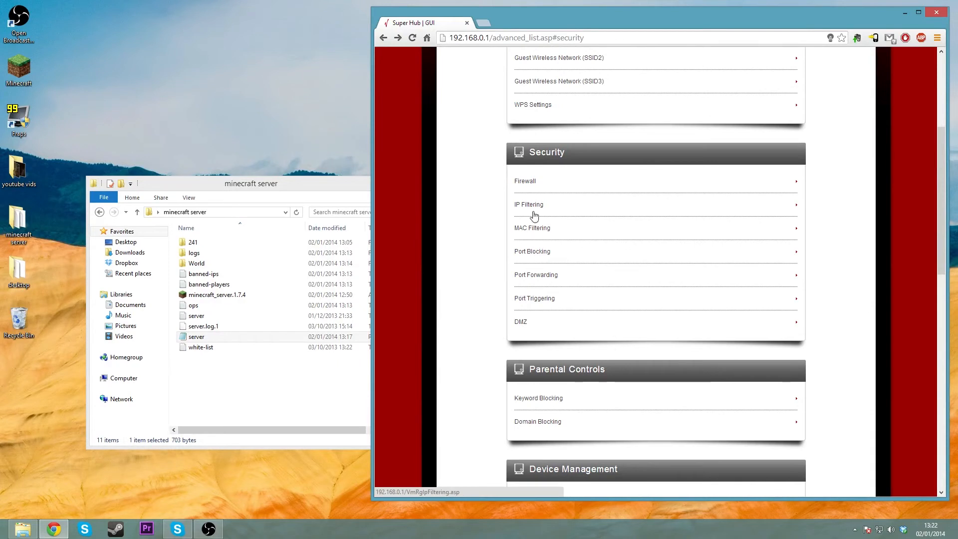
{"action": "scroll", "coordinate": [493, 222], "scroll_direction": "up", "scroll_amount": 2}
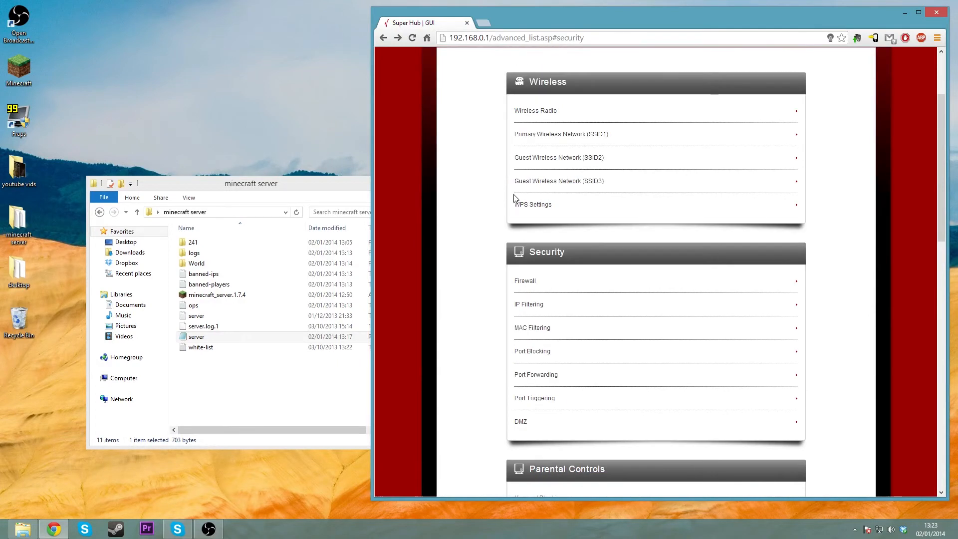
{"action": "scroll", "coordinate": [483, 180], "scroll_direction": "up", "scroll_amount": 2}
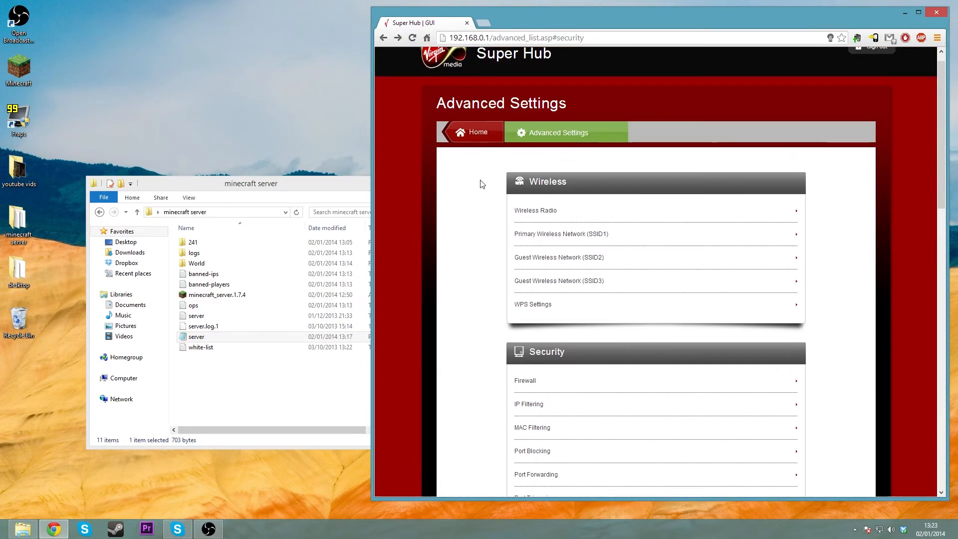
{"action": "scroll", "coordinate": [731, 394], "scroll_direction": "down", "scroll_amount": 3}
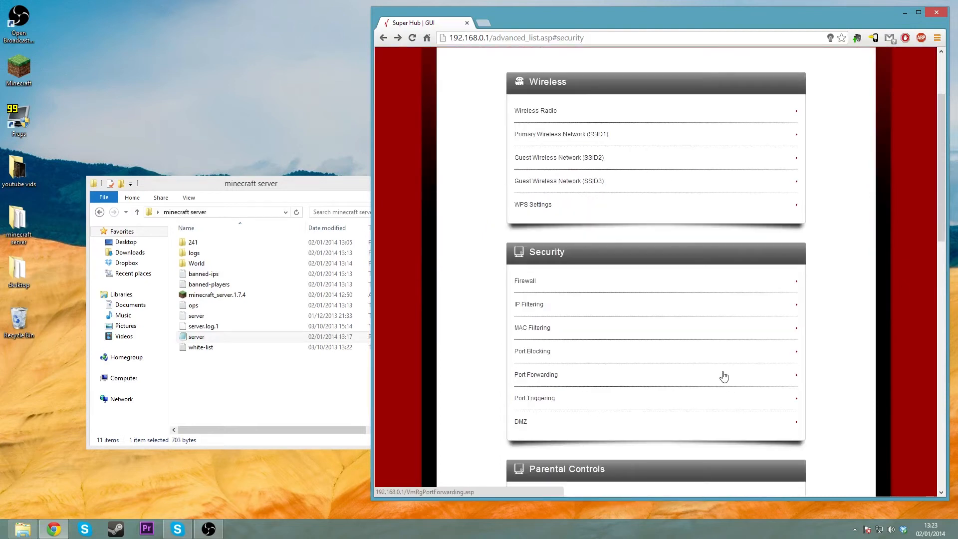
{"action": "scroll", "coordinate": [722, 377], "scroll_direction": "down", "scroll_amount": 1}
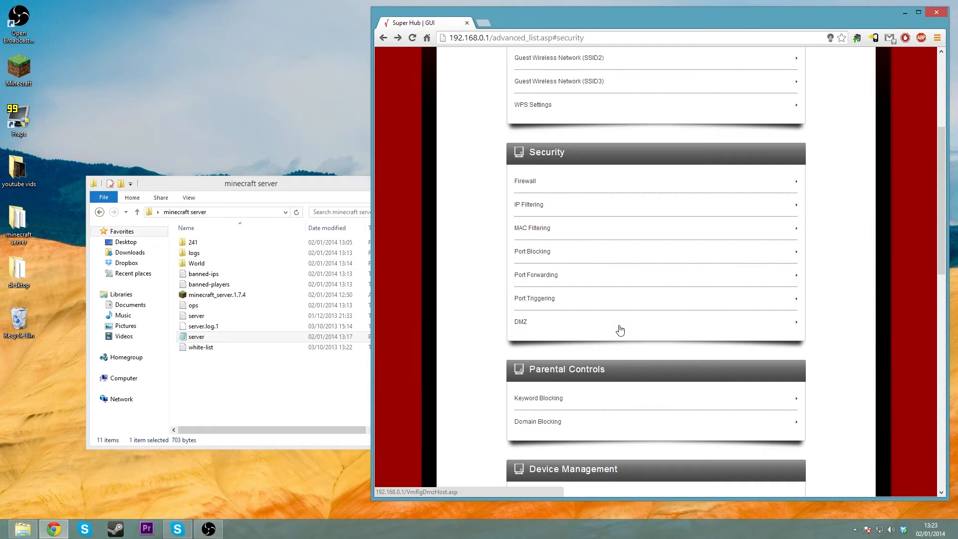
- Check the Network Status page under Device Management and return to the advanced settings list
{"action": "scroll", "coordinate": [529, 387], "scroll_direction": "down", "scroll_amount": 4}
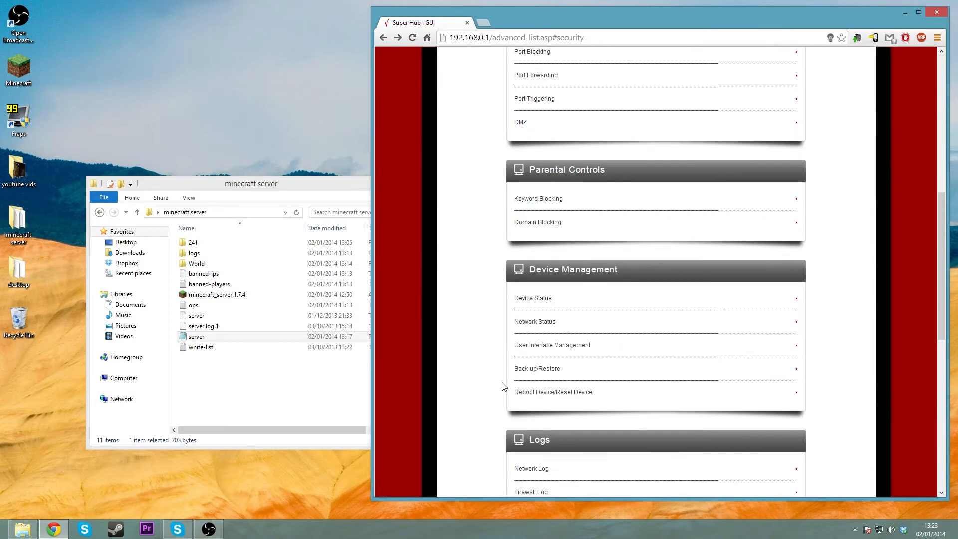
{"action": "left_click", "coordinate": [550, 324]}
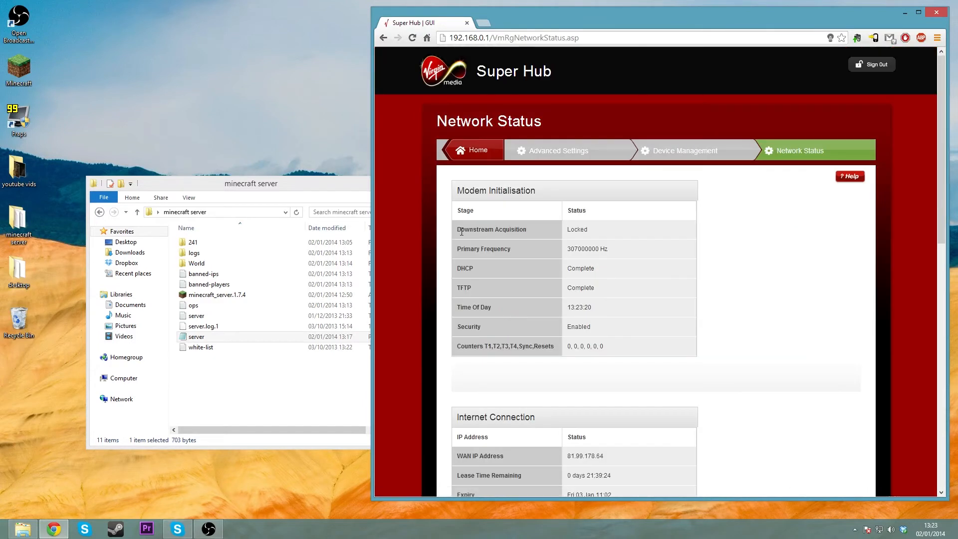
{"action": "key", "text": "alt+Left"}
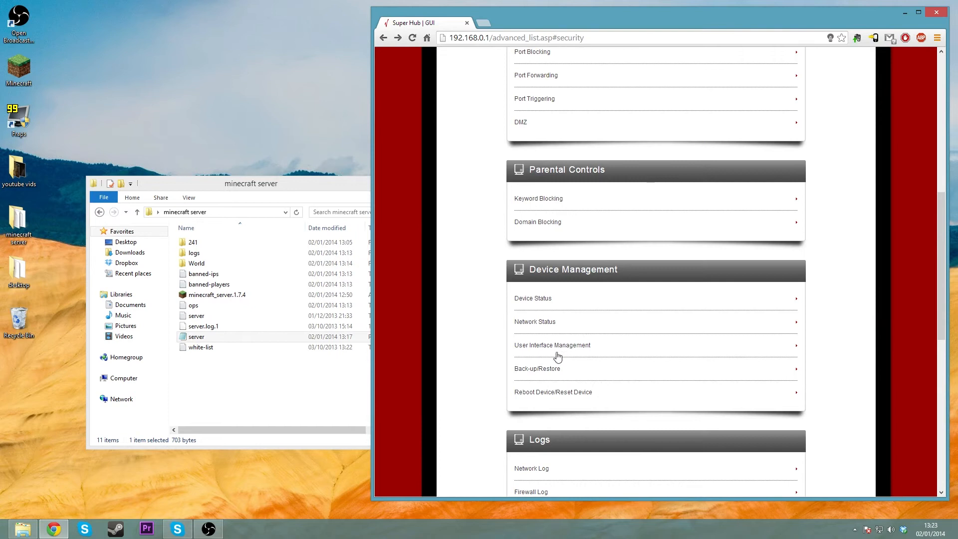
- Check the Network Log and User Interface Management pages, returning to the advanced settings list after each
{"action": "scroll", "coordinate": [480, 388], "scroll_direction": "down", "scroll_amount": 1}
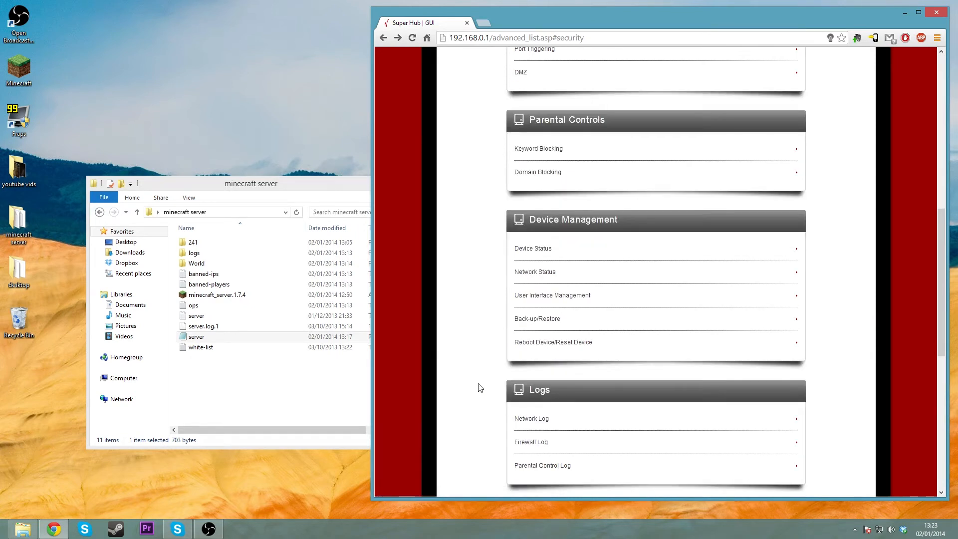
{"action": "left_click", "coordinate": [533, 419]}
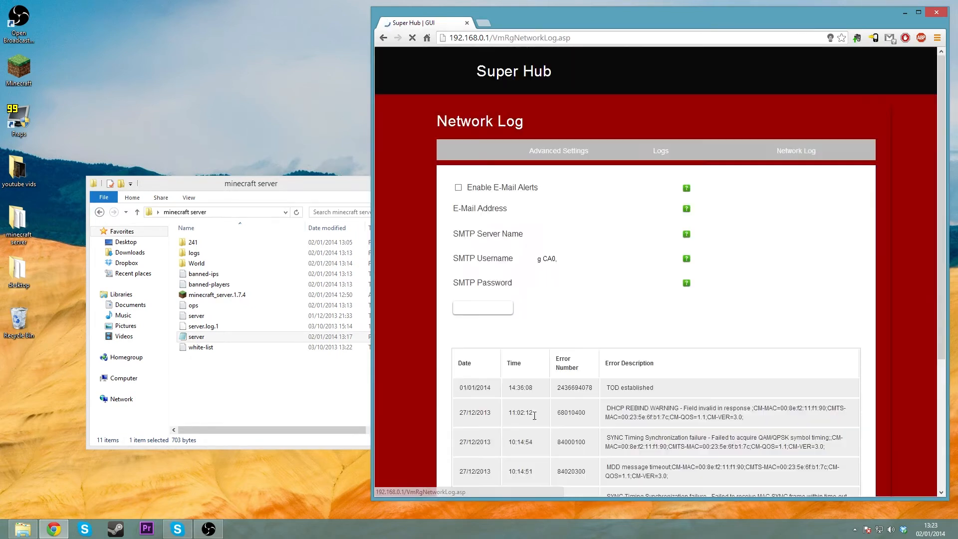
{"action": "scroll", "coordinate": [420, 272], "scroll_direction": "down", "scroll_amount": 4}
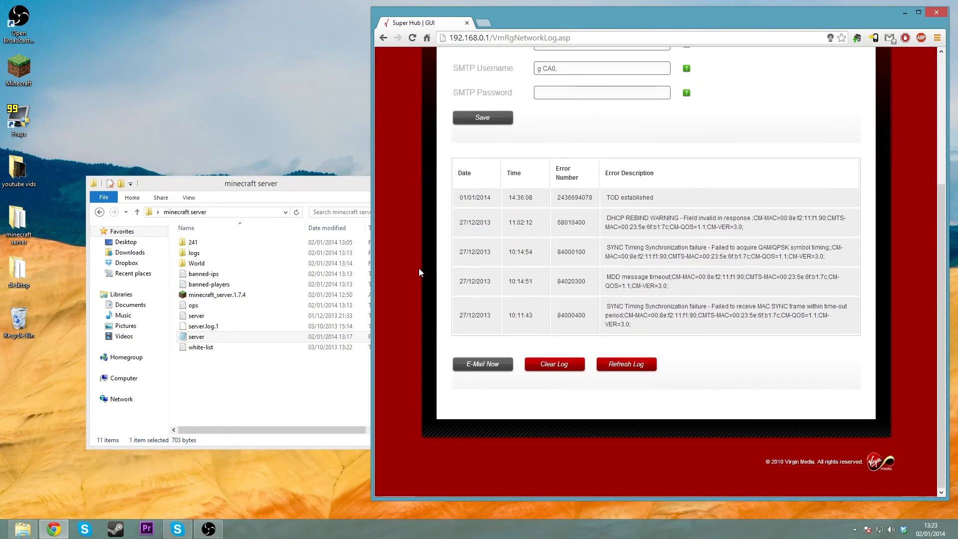
{"action": "left_click", "coordinate": [383, 38]}
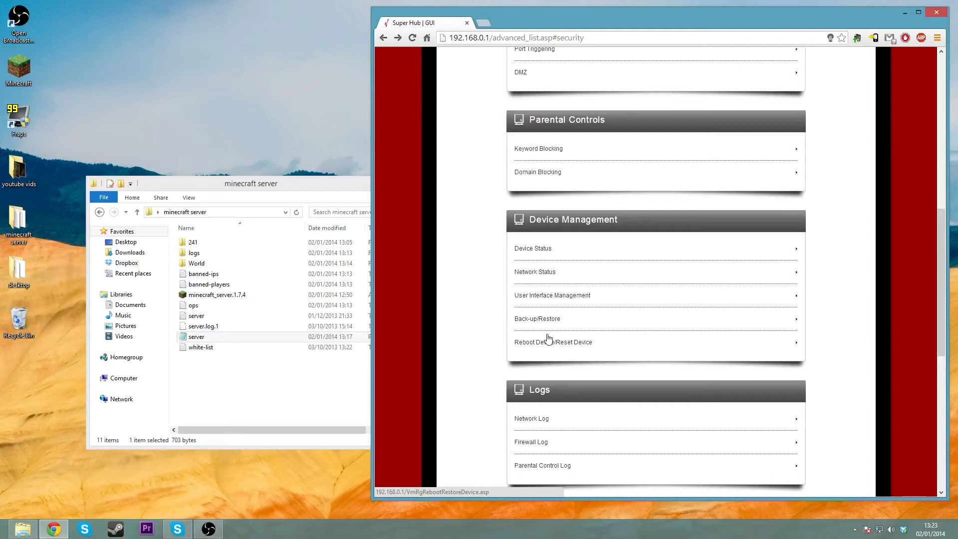
{"action": "left_click", "coordinate": [575, 296]}
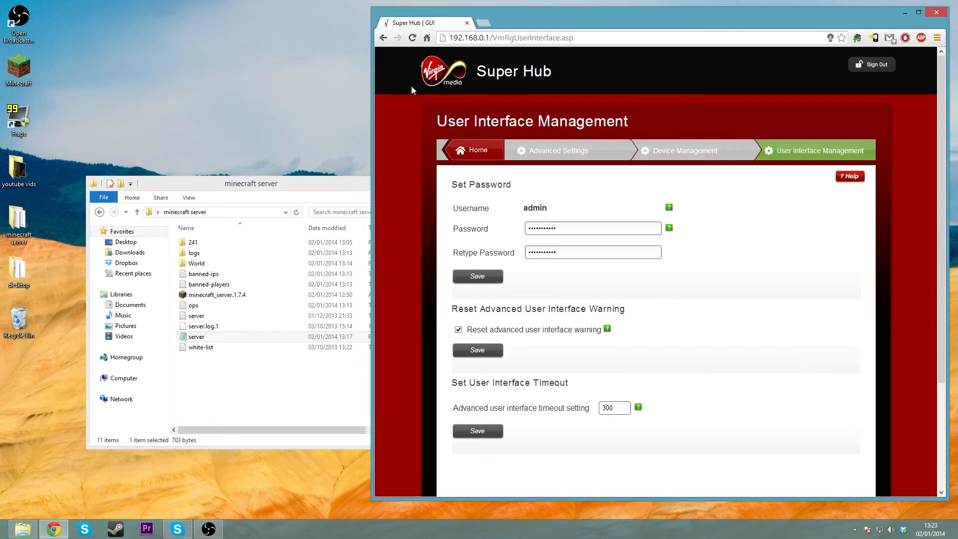
{"action": "left_click", "coordinate": [383, 38]}
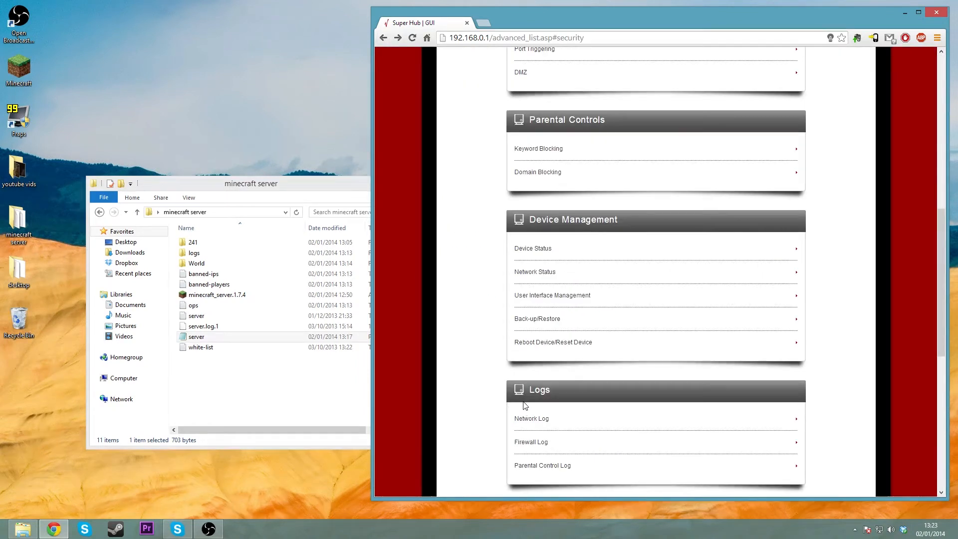
- Look through the advanced settings sections from Wireless to Tools, check the Port Triggering page, and return to the list
{"action": "scroll", "coordinate": [483, 392], "scroll_direction": "down", "scroll_amount": 3}
{"action": "scroll", "coordinate": [484, 389], "scroll_direction": "down", "scroll_amount": 5}
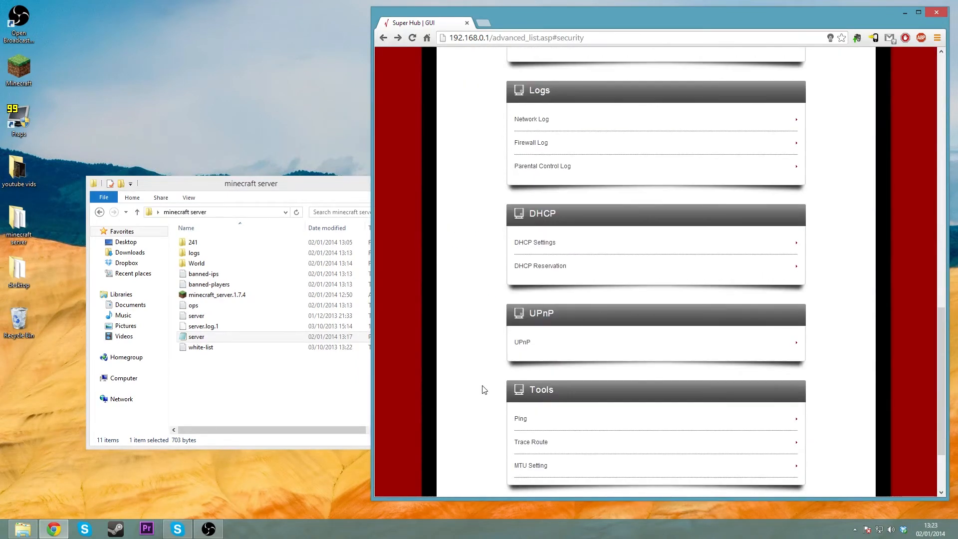
{"action": "scroll", "coordinate": [483, 390], "scroll_direction": "up", "scroll_amount": 6}
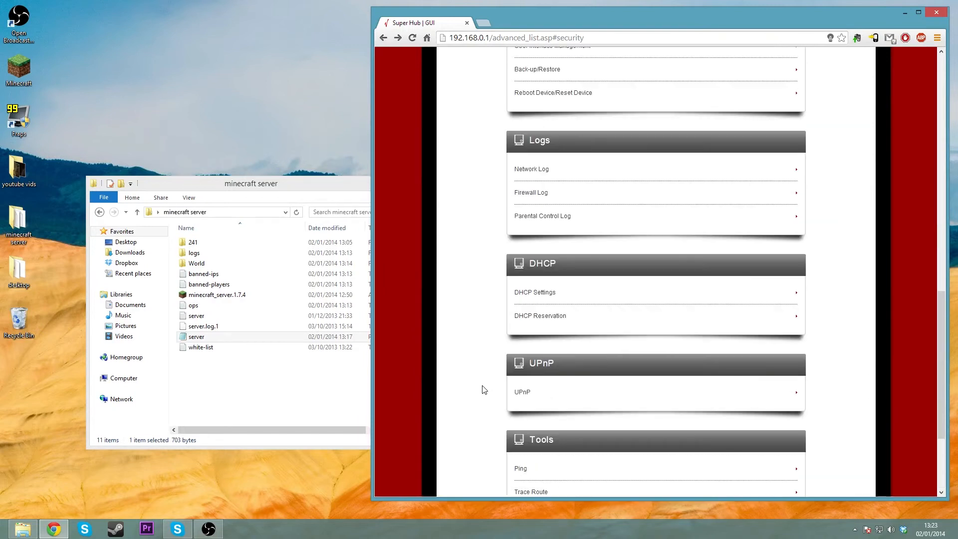
{"action": "scroll", "coordinate": [483, 389], "scroll_direction": "up", "scroll_amount": 5}
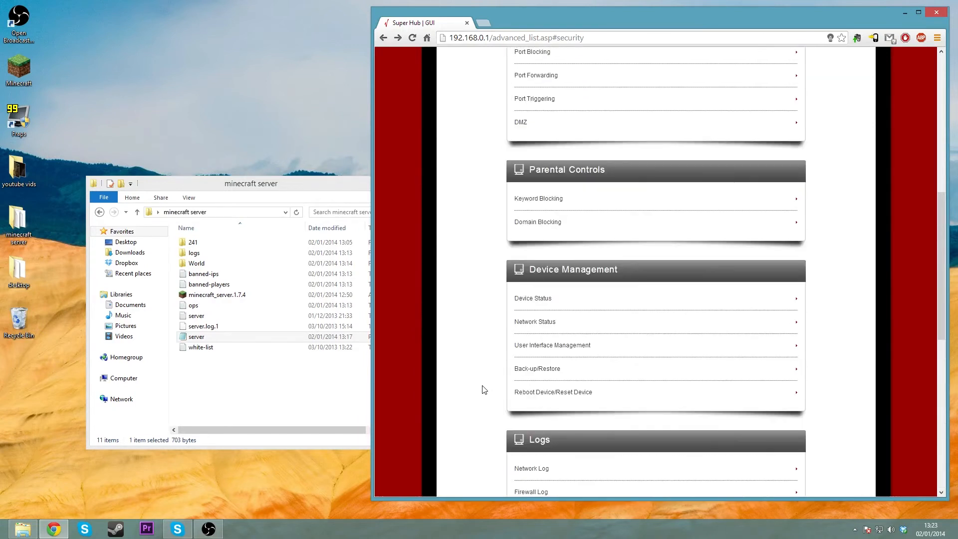
{"action": "scroll", "coordinate": [483, 390], "scroll_direction": "up", "scroll_amount": 1}
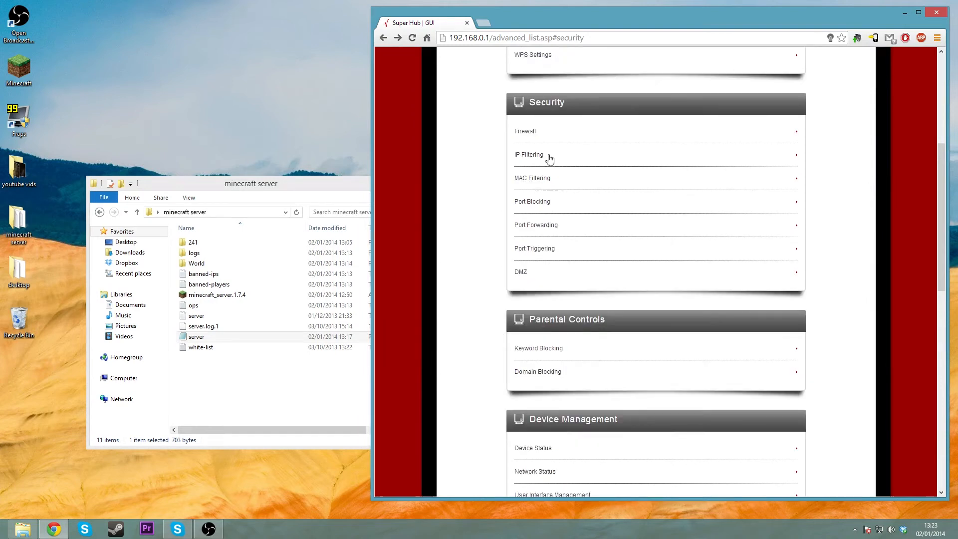
{"action": "left_click", "coordinate": [532, 252]}
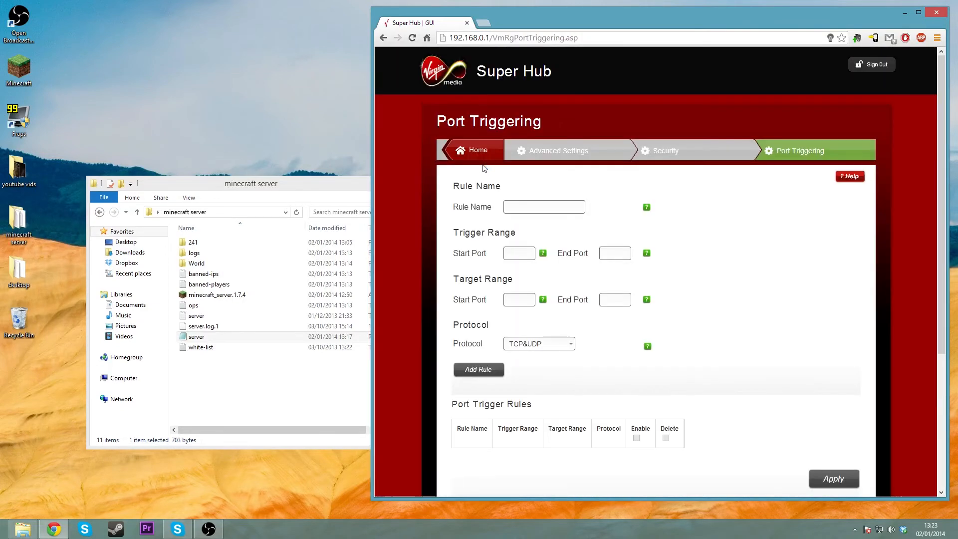
{"action": "left_click", "coordinate": [383, 37]}
{"action": "scroll", "coordinate": [441, 215], "scroll_direction": "up", "scroll_amount": 3}
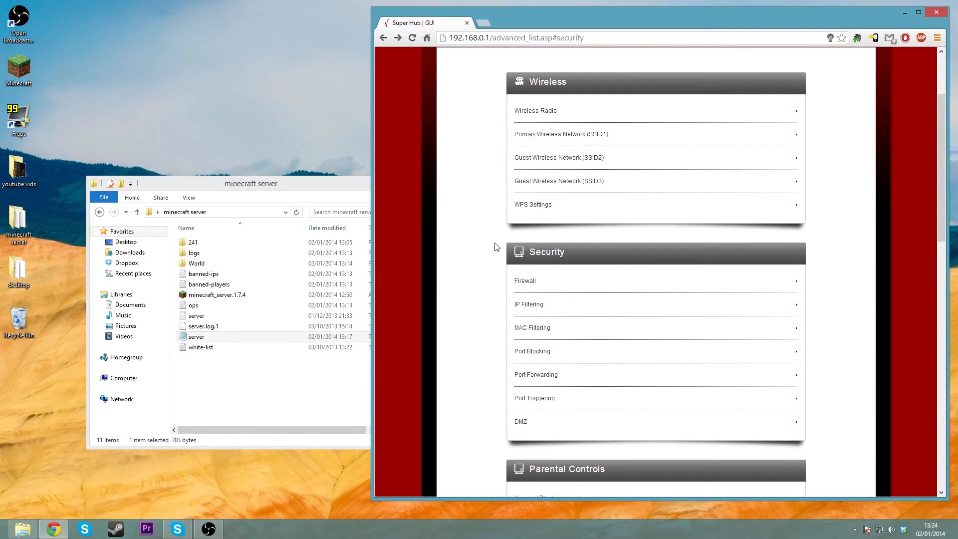
{"action": "scroll", "coordinate": [495, 248], "scroll_direction": "down", "scroll_amount": 1}
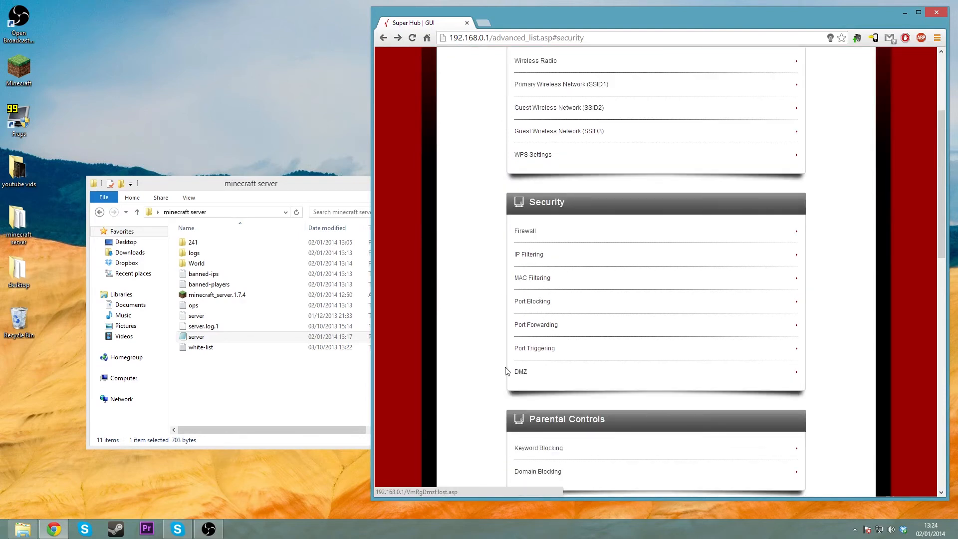
{"action": "scroll", "coordinate": [474, 414], "scroll_direction": "down", "scroll_amount": 2}
{"action": "scroll", "coordinate": [473, 410], "scroll_direction": "down", "scroll_amount": 2}
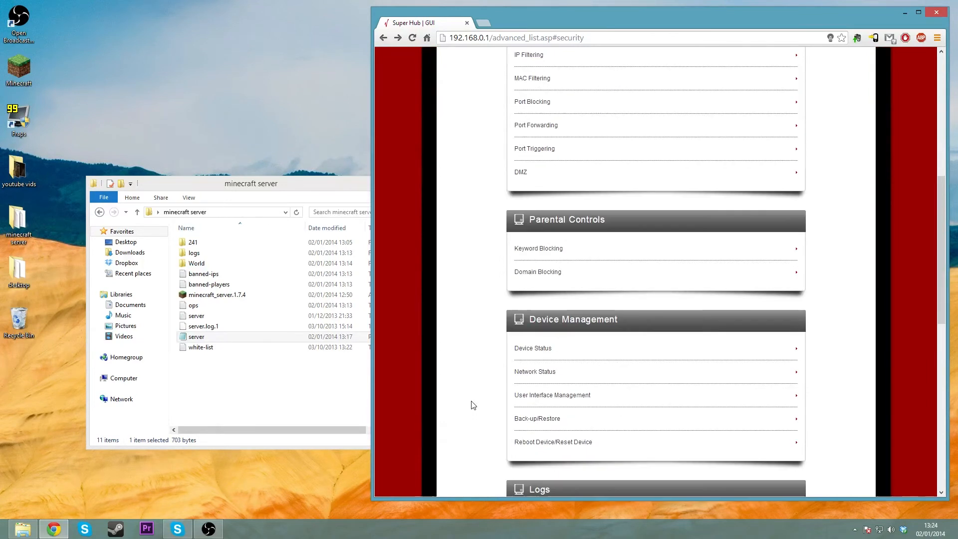
{"action": "scroll", "coordinate": [473, 402], "scroll_direction": "up", "scroll_amount": 10}
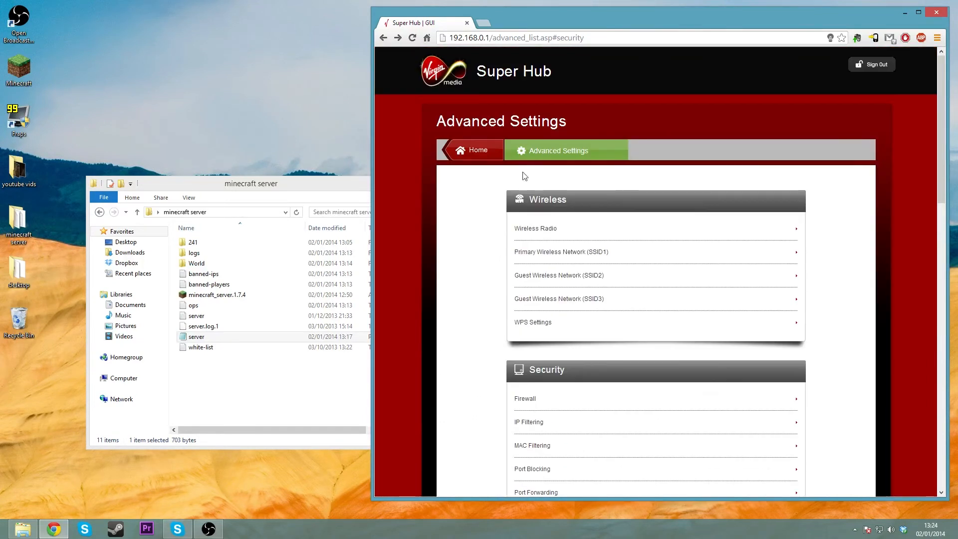
- Examine the activity summary and connected devices on the Device Connection Status page, and return to the router's home page
{"action": "left_click", "coordinate": [475, 153]}
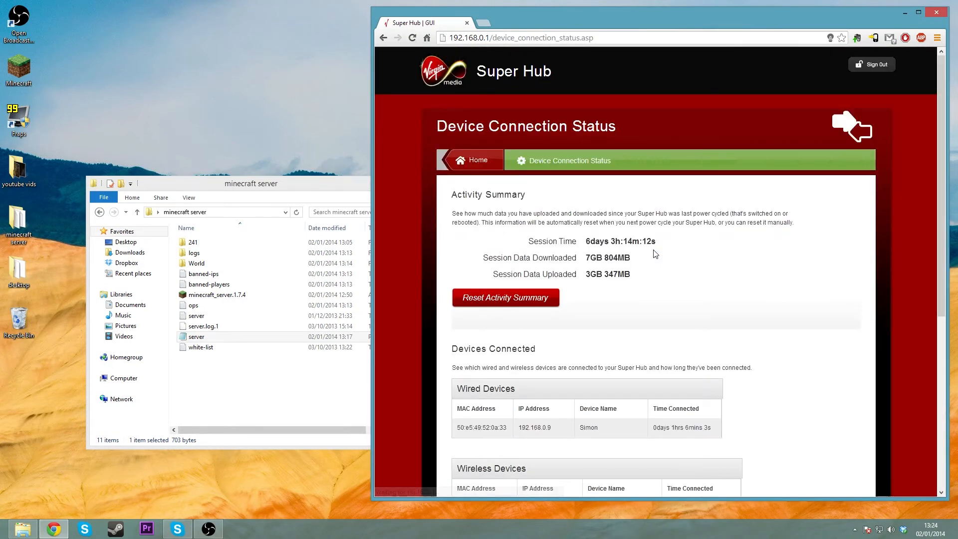
{"action": "scroll", "coordinate": [711, 322], "scroll_direction": "down", "scroll_amount": 3}
{"action": "scroll", "coordinate": [711, 322], "scroll_direction": "up", "scroll_amount": 3}
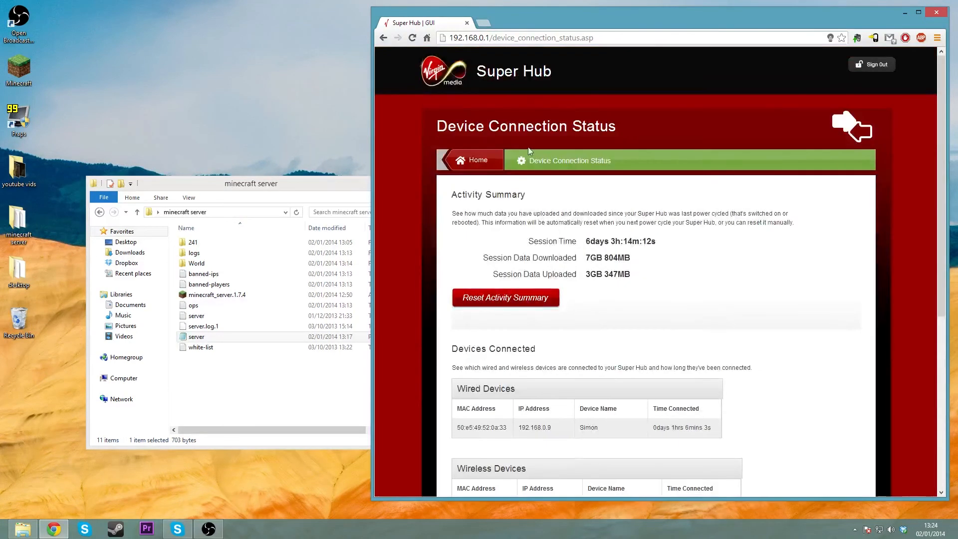
{"action": "left_click", "coordinate": [490, 171]}
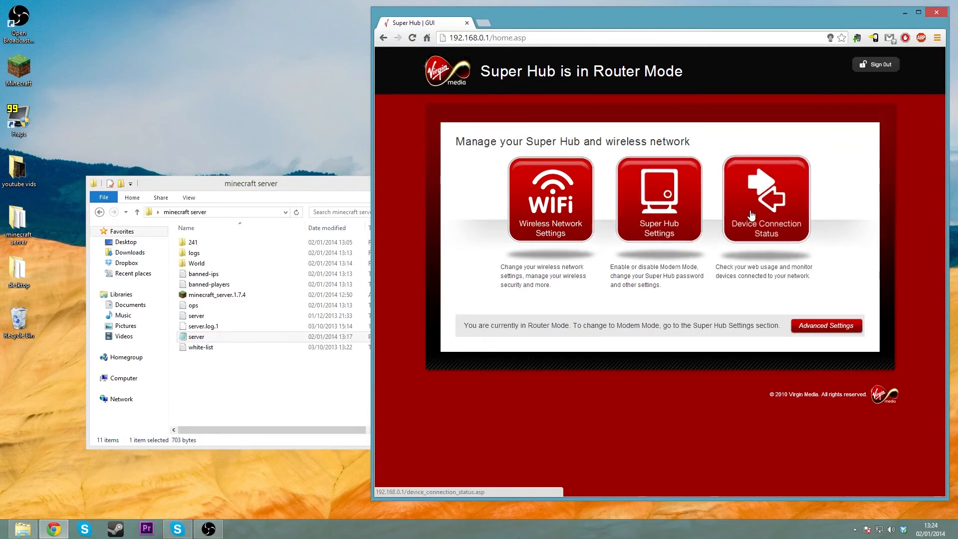
{"action": "left_click", "coordinate": [753, 209]}
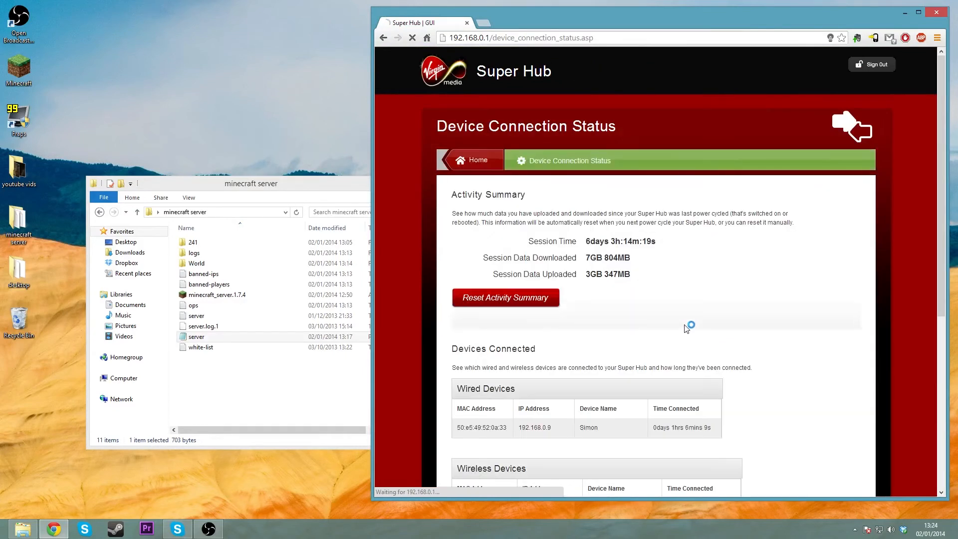
{"action": "scroll", "coordinate": [721, 360], "scroll_direction": "down", "scroll_amount": 5}
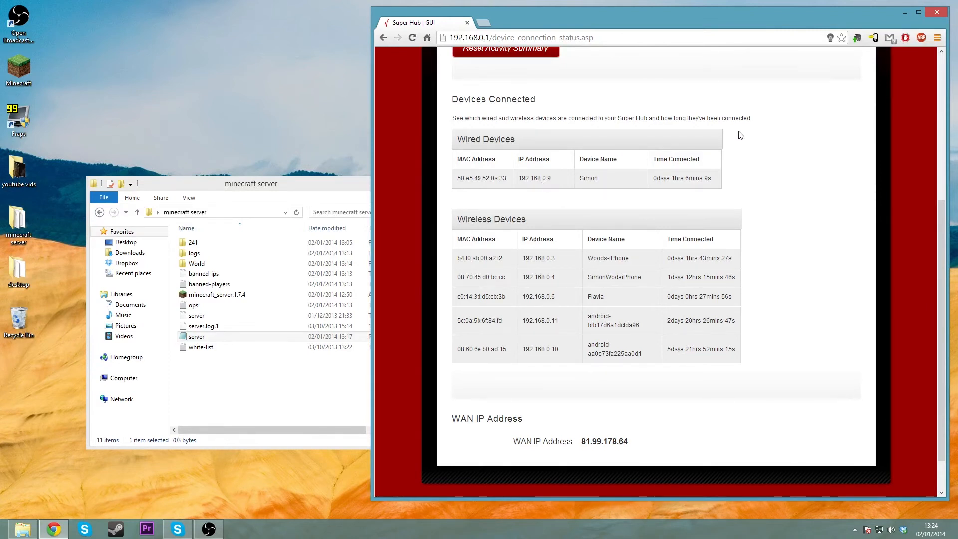
{"action": "scroll", "coordinate": [701, 157], "scroll_direction": "up", "scroll_amount": 3}
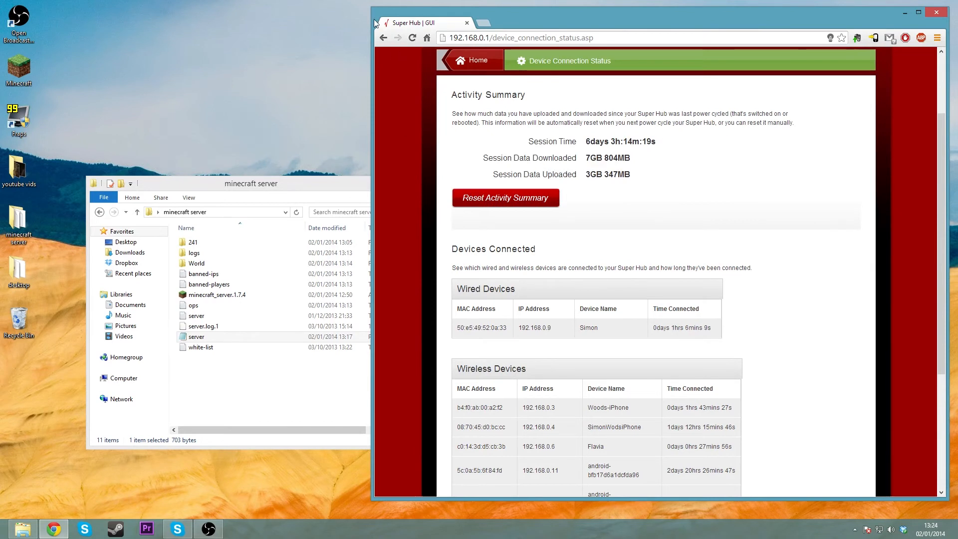
{"action": "left_click", "coordinate": [383, 38]}
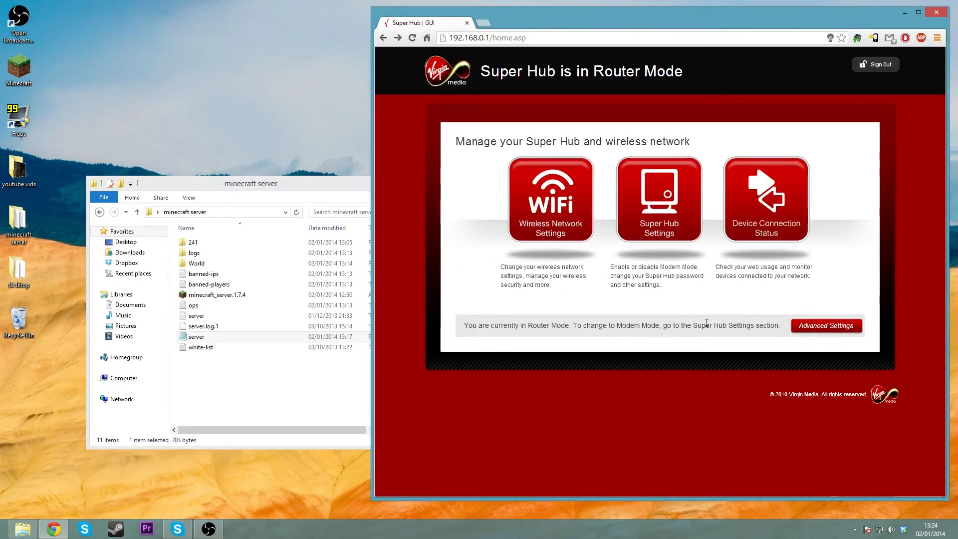
- Continue past the advanced settings warning, review the MinecraftServer rule on the Port Forwarding page, and close the browser
{"action": "left_click", "coordinate": [807, 329]}
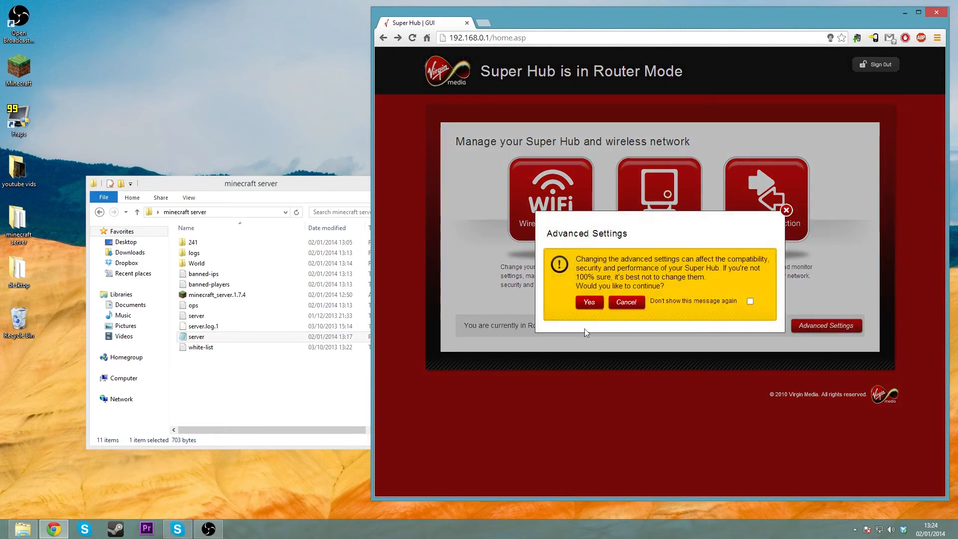
{"action": "left_click", "coordinate": [588, 301]}
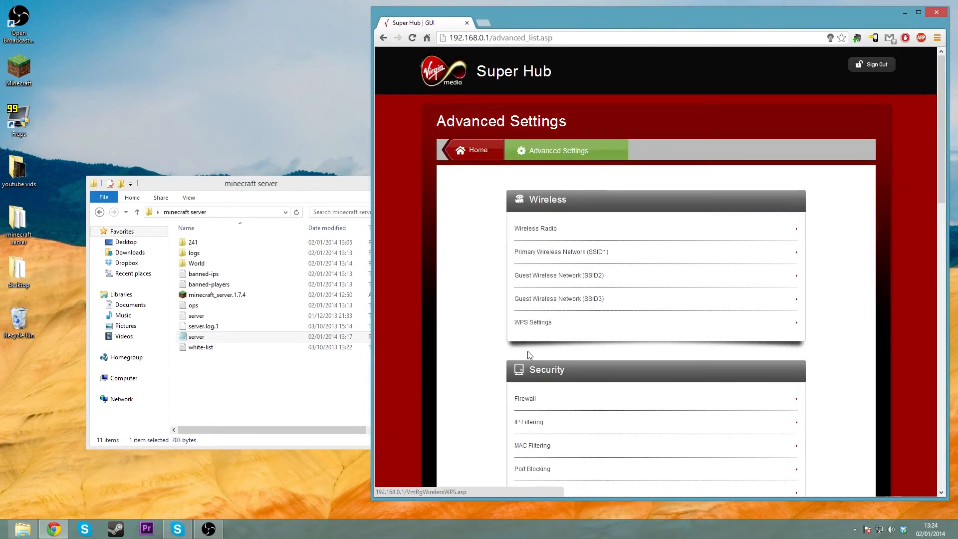
{"action": "scroll", "coordinate": [525, 359], "scroll_direction": "down", "scroll_amount": 3}
{"action": "left_click", "coordinate": [523, 394]}
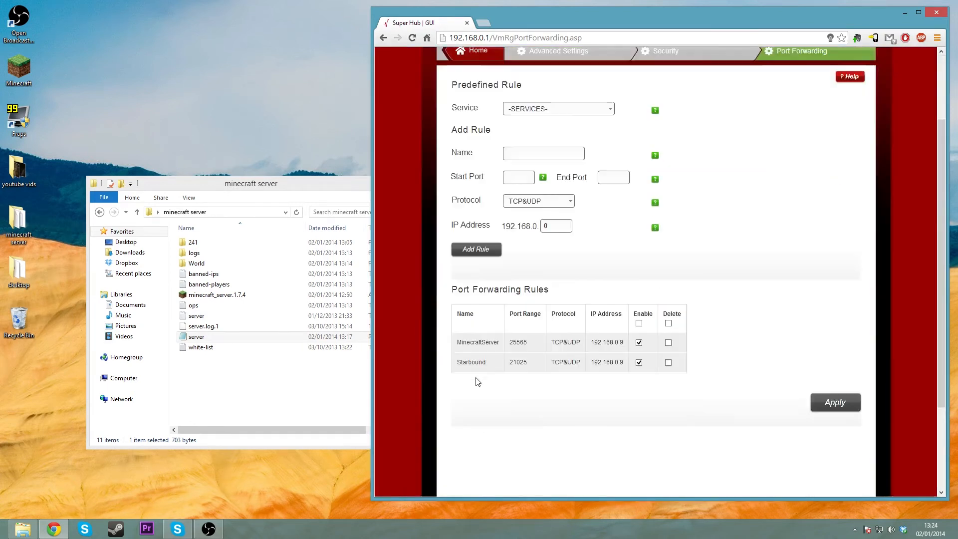
{"action": "scroll", "coordinate": [474, 384], "scroll_direction": "down", "scroll_amount": 3}
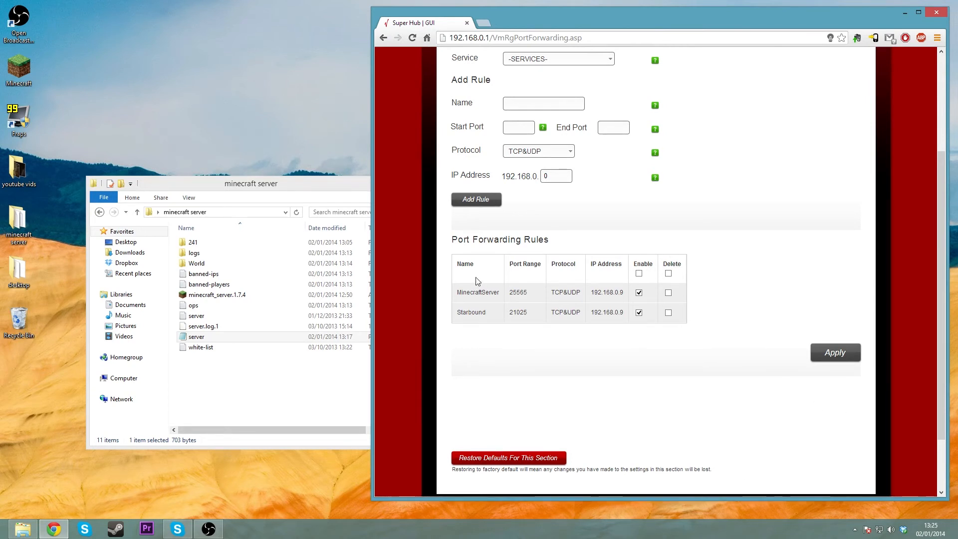
{"action": "left_click", "coordinate": [935, 13]}
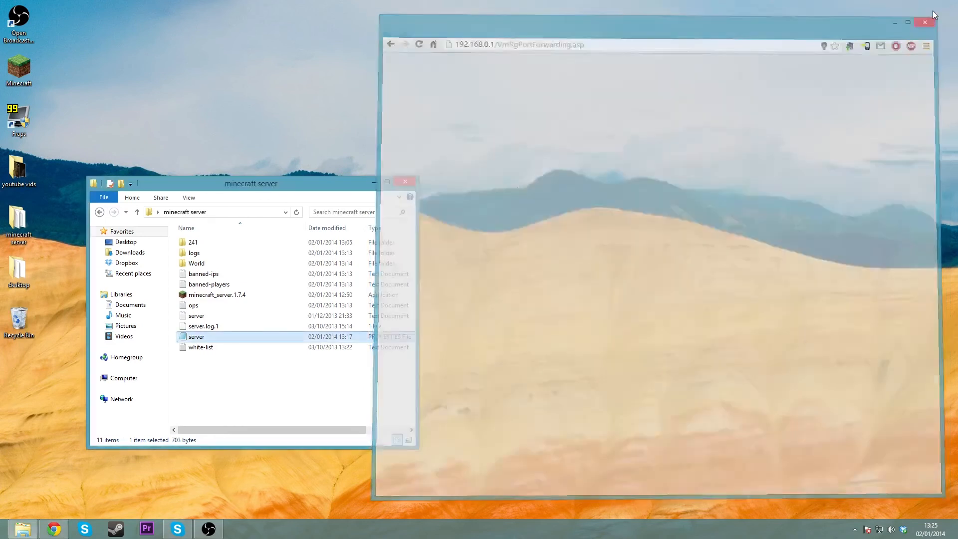
- Reposition the minecraft server folder window, run minecraft_server.1.7.4 and place the server window beside the folder
{"action": "left_click_drag", "start_coordinate": [231, 187], "coordinate": [395, 76]}
{"action": "left_click_drag", "start_coordinate": [389, 63], "coordinate": [304, 57]}
{"action": "mouse_move", "coordinate": [260, 111]}
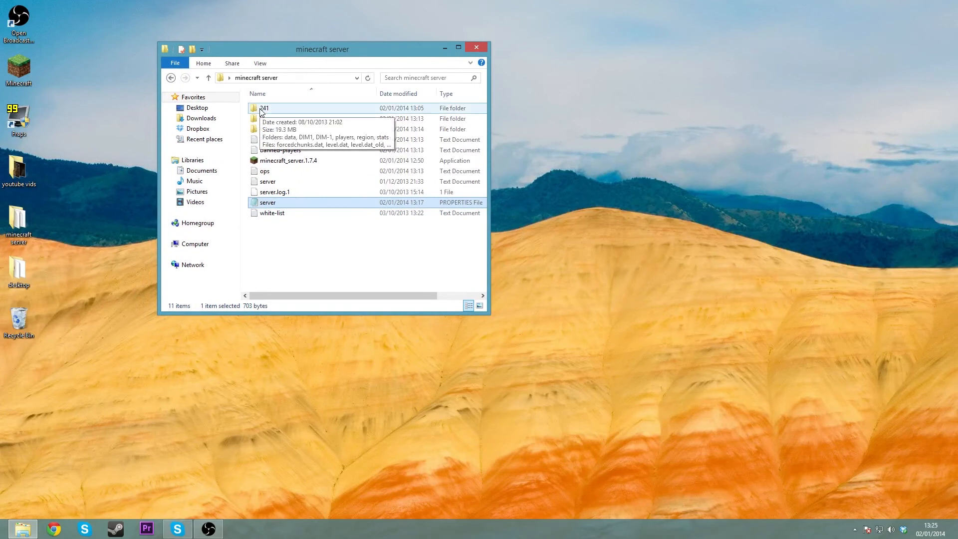
{"action": "left_click", "coordinate": [357, 240]}
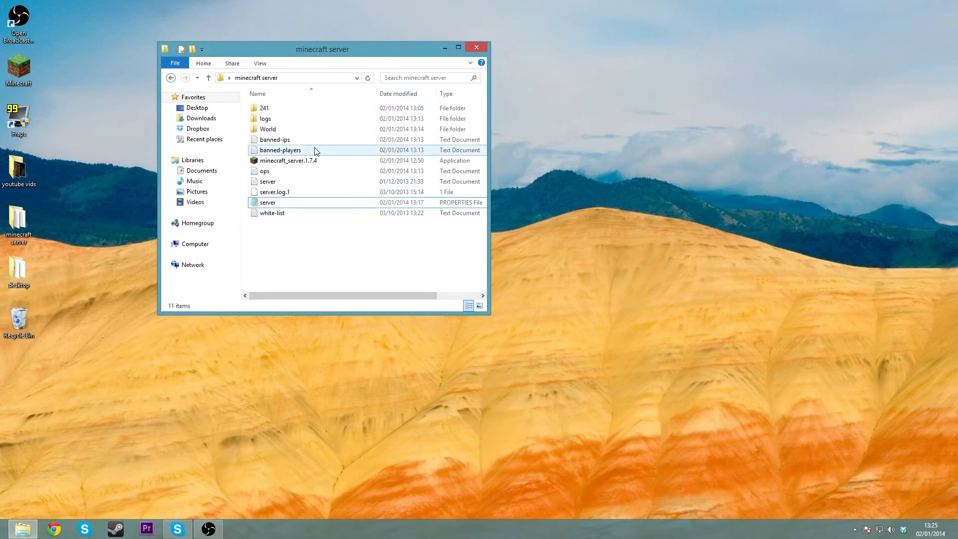
{"action": "mouse_move", "coordinate": [308, 166]}
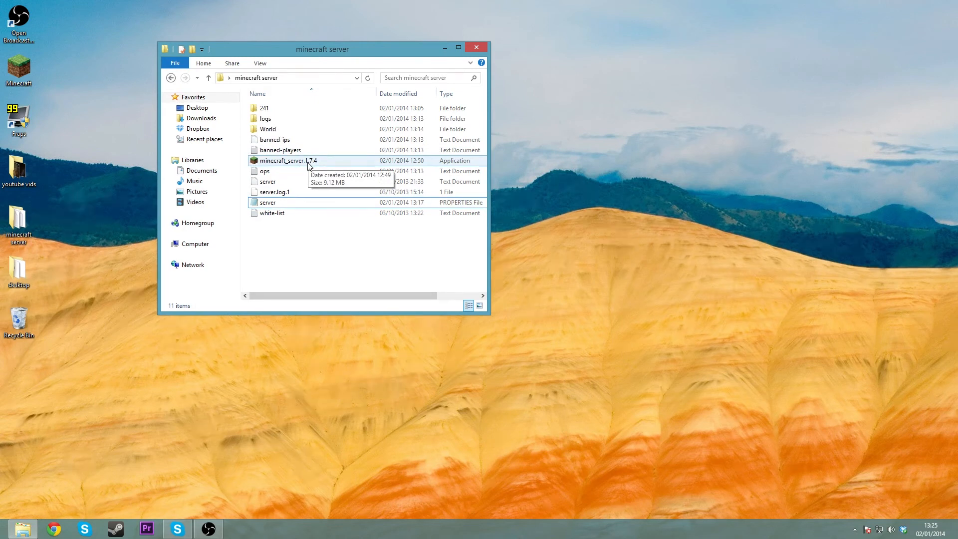
{"action": "double_click", "coordinate": [311, 164]}
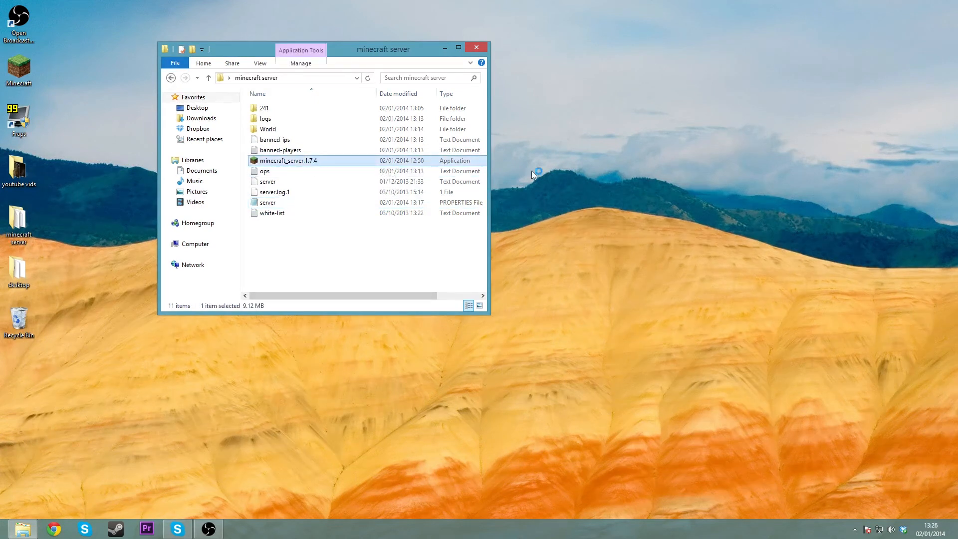
{"action": "left_click_drag", "start_coordinate": [530, 136], "coordinate": [751, 47]}
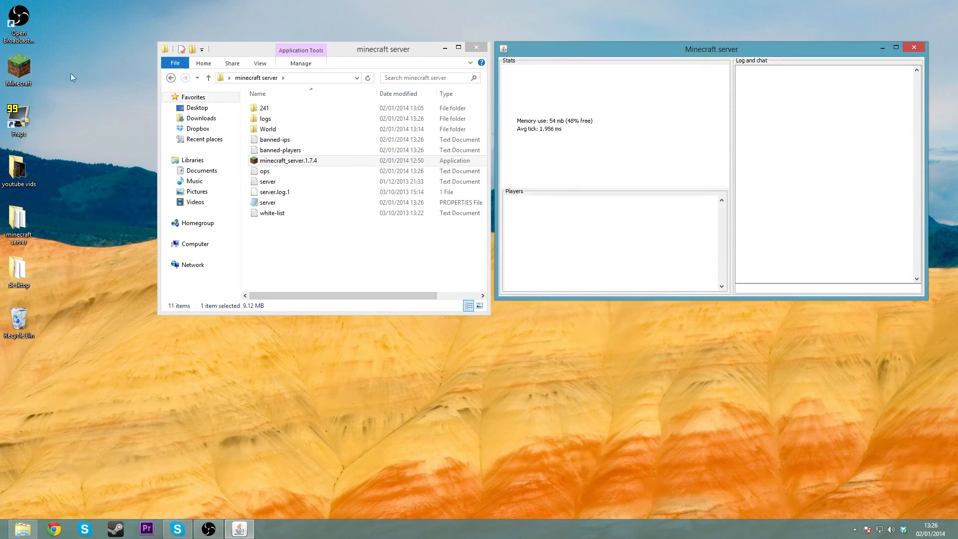
- Launch Minecraft 1.7.4 from the desktop and open the multiplayer server list
{"action": "double_click", "coordinate": [26, 66]}
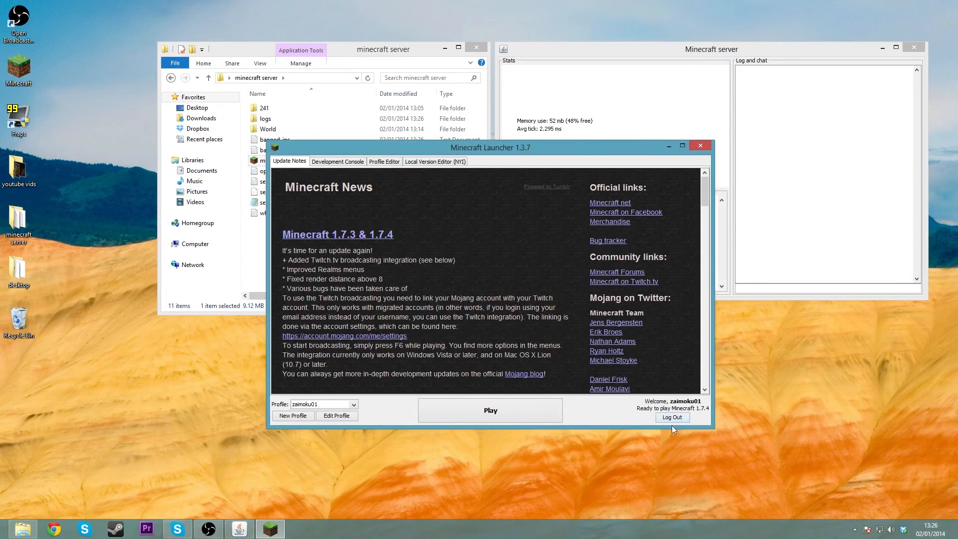
{"action": "left_click", "coordinate": [477, 414]}
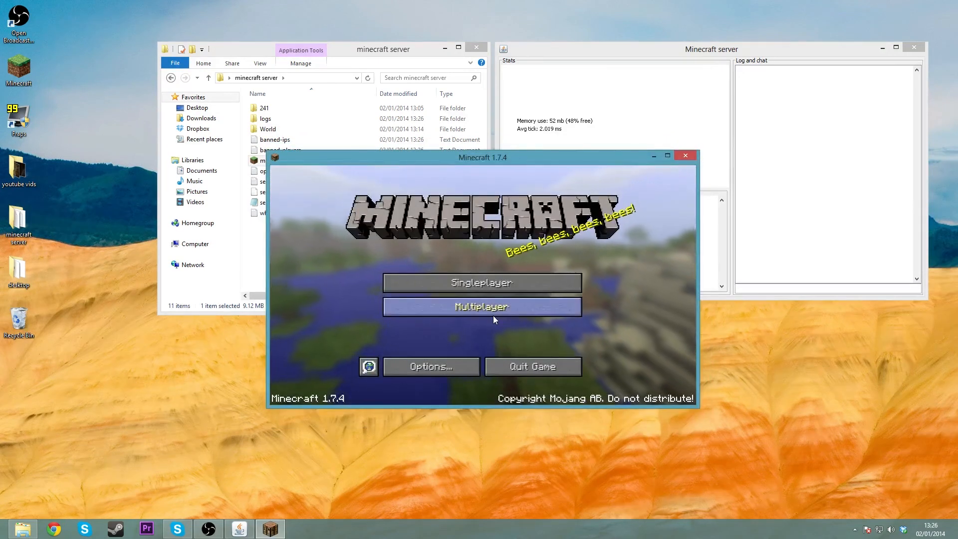
{"action": "left_click", "coordinate": [493, 315]}
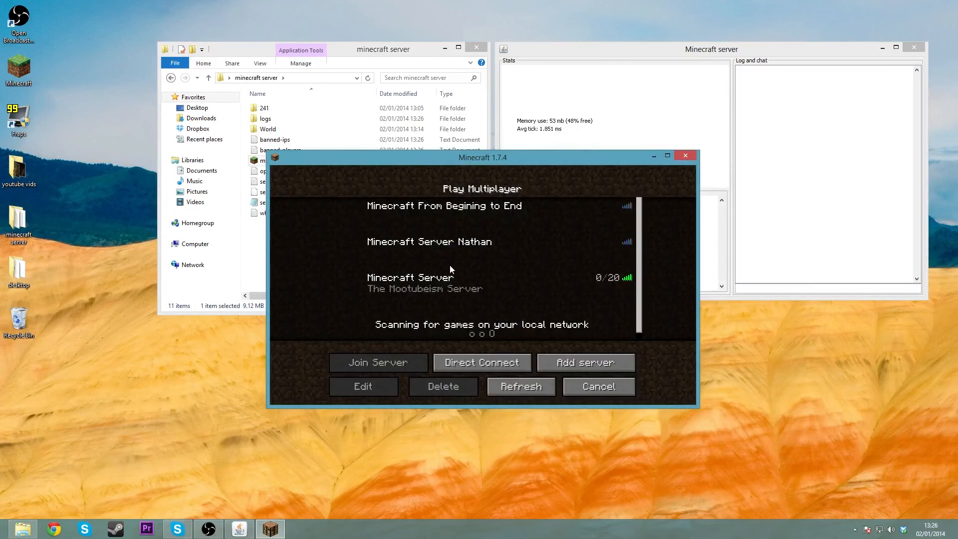
- View the form for adding a server, cancel it, and join the listed Minecraft Server entry
{"action": "left_click", "coordinate": [583, 364]}
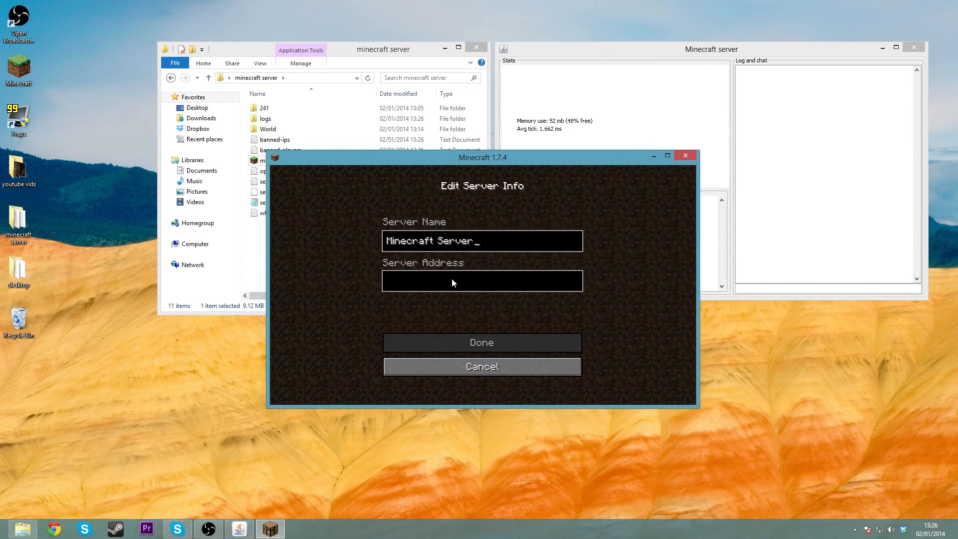
{"action": "left_click", "coordinate": [510, 369]}
{"action": "double_click", "coordinate": [479, 283]}
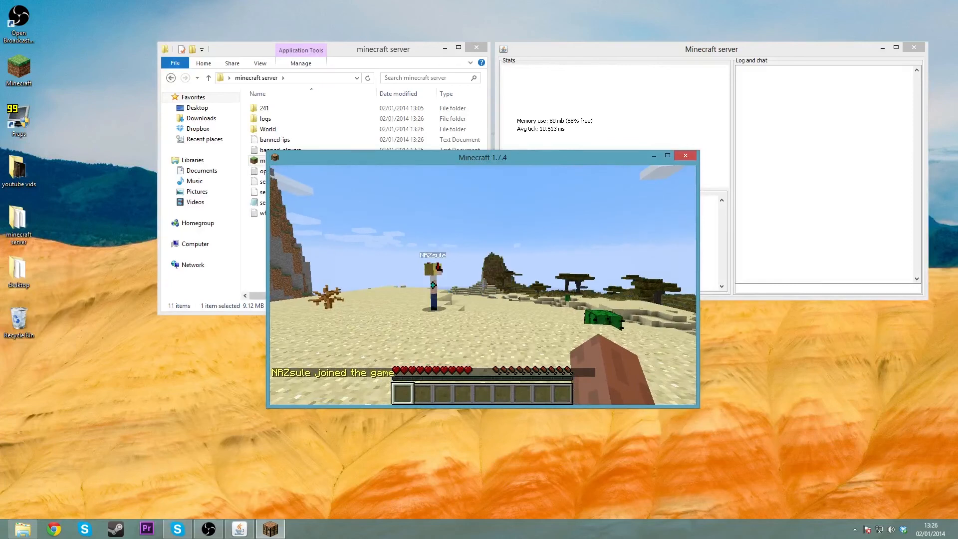
- Walk up to and around the other player in the server's game world
{"action": "key", "text": "w"}
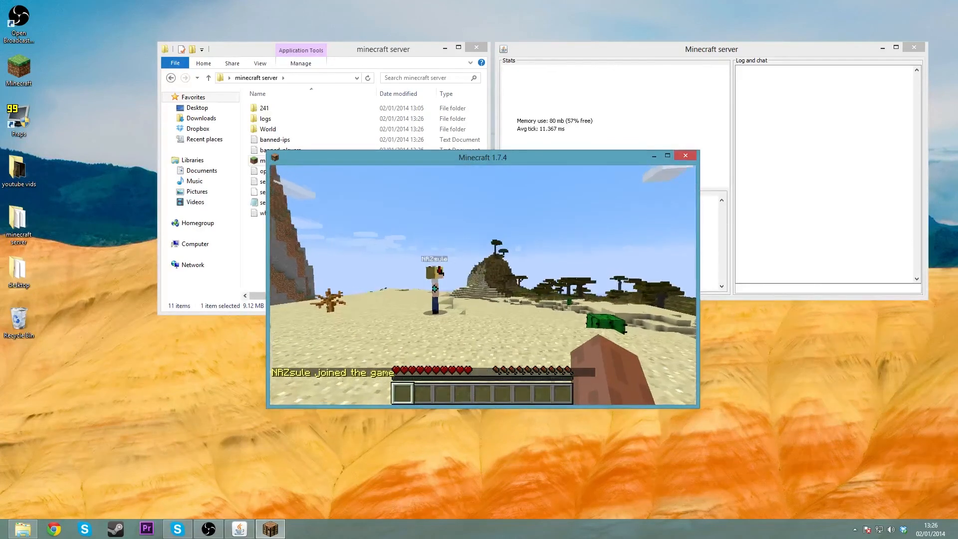
{"action": "key", "text": "w"}
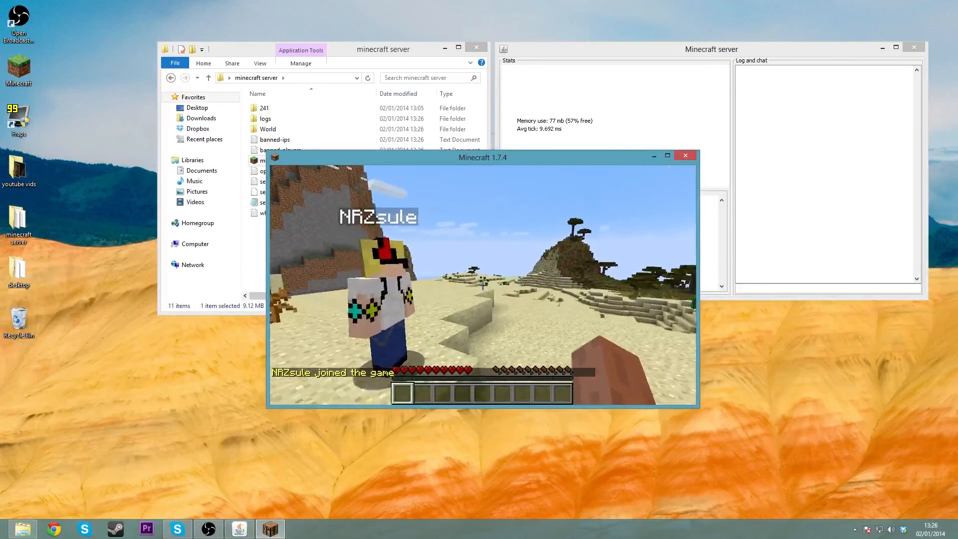
{"action": "key", "text": "d"}
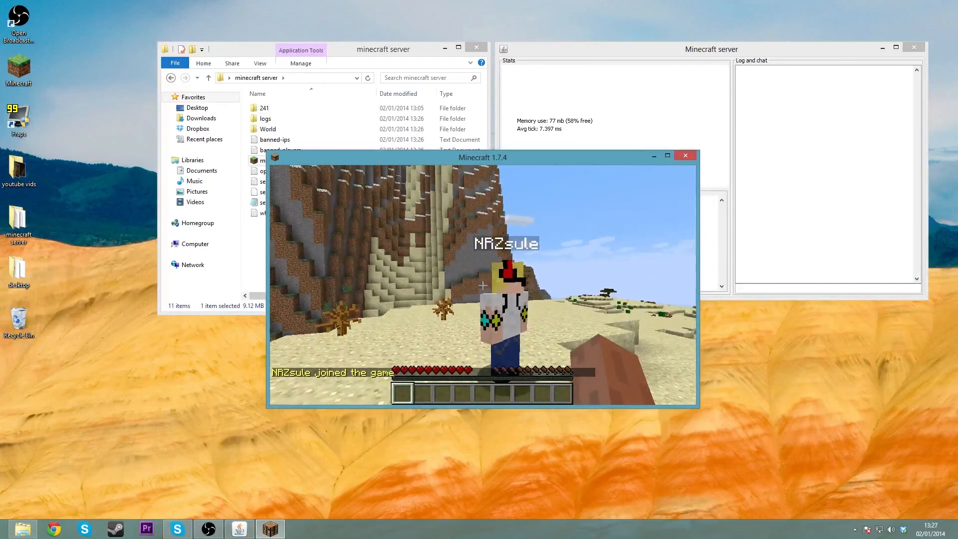
{"action": "key", "text": "w"}
{"action": "key", "text": "s"}
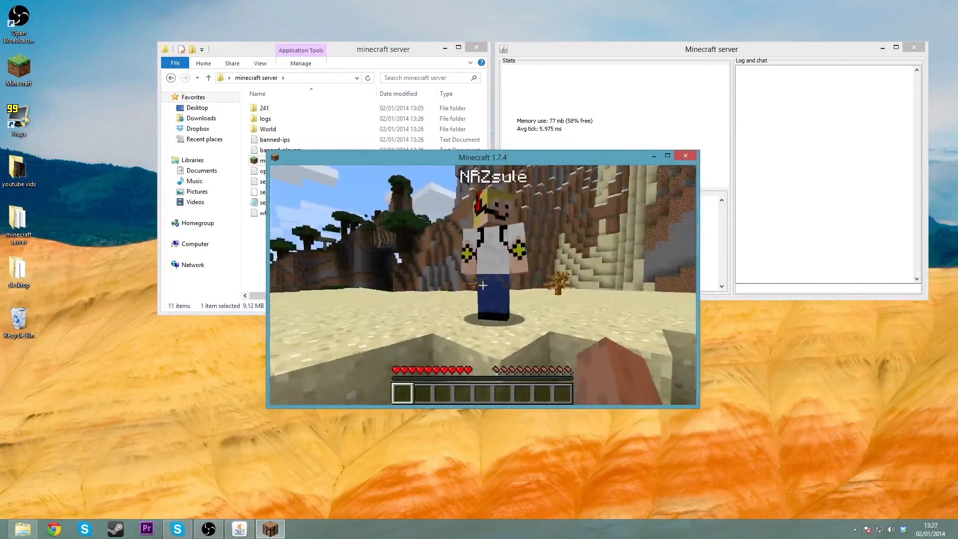
- Jump and walk across the sand to view the other player from different sides
{"action": "key", "text": "w"}
{"action": "key", "text": "space"}
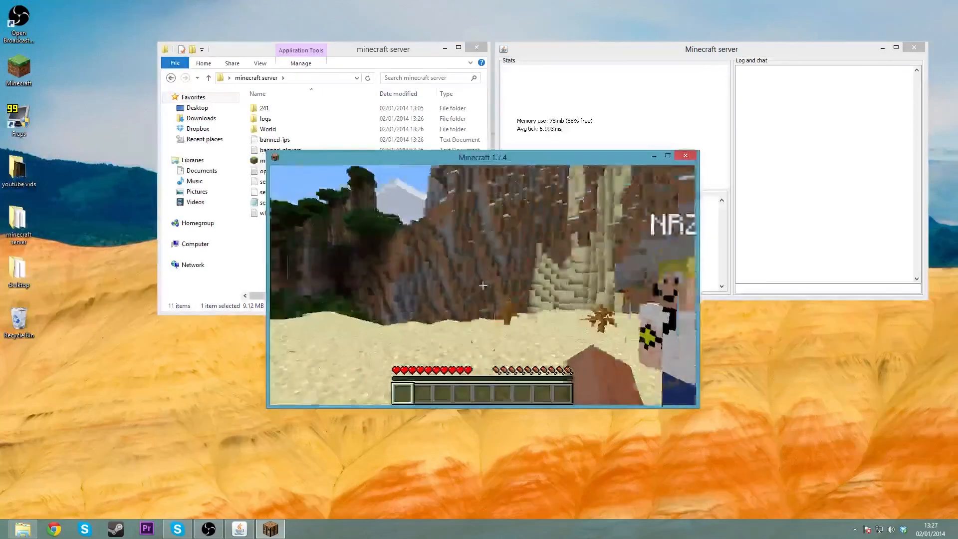
{"action": "key", "text": "s"}
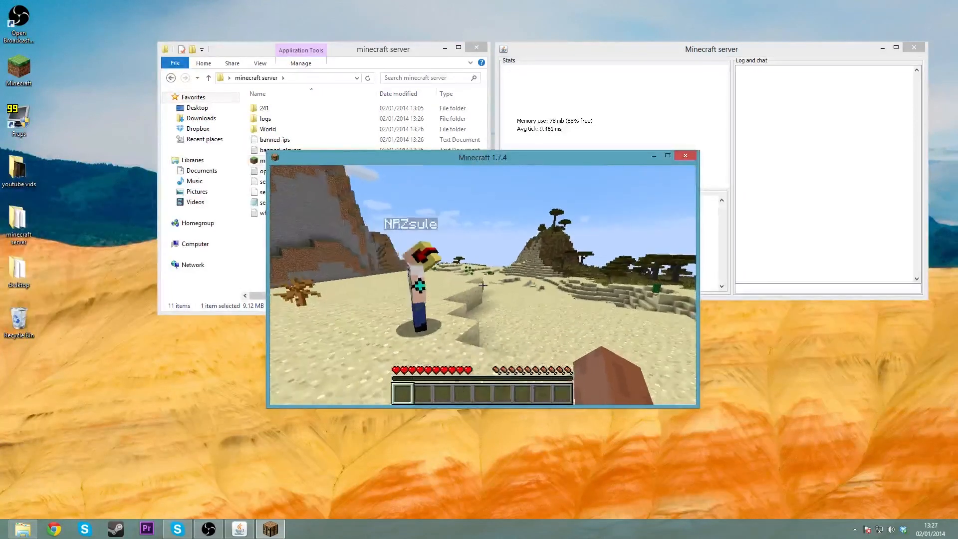
{"action": "key", "text": "w"}
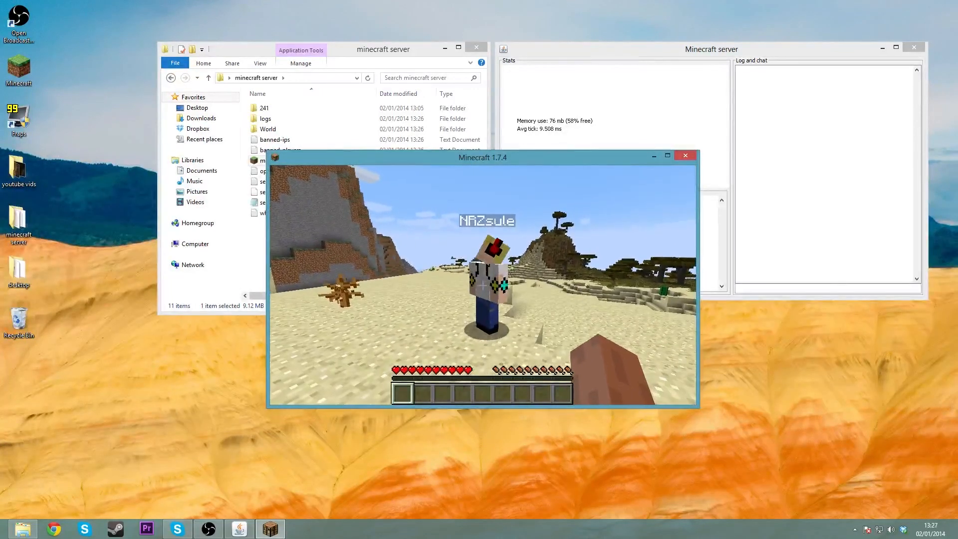
{"action": "key", "text": "w"}
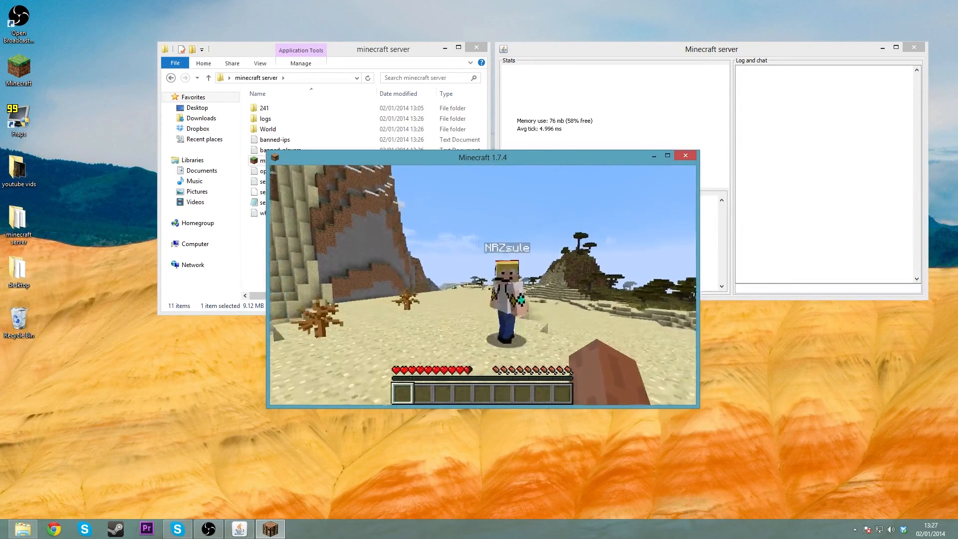
- View the in-game options without changing them, return to the game menu and disconnect from the server
{"action": "key", "text": "Escape"}
{"action": "left_click", "coordinate": [460, 323]}
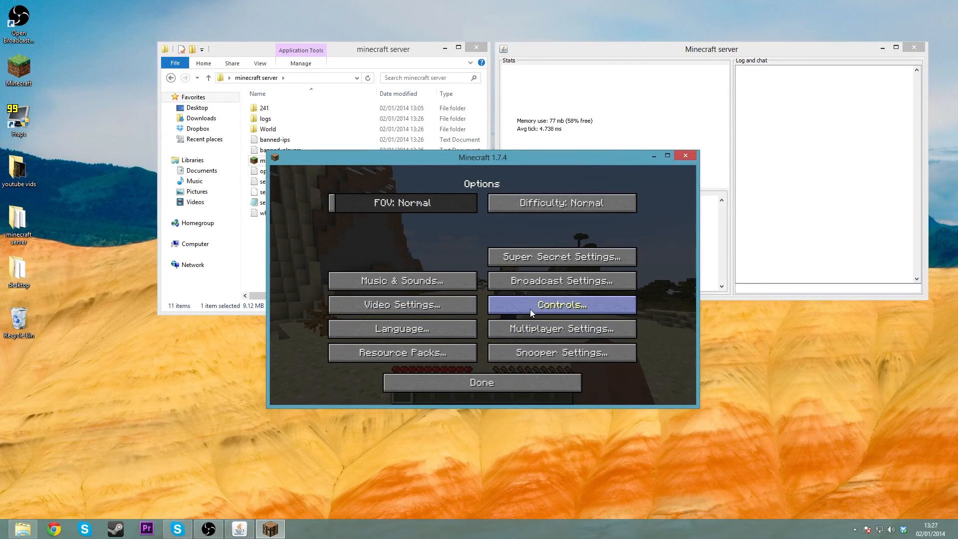
{"action": "left_click", "coordinate": [500, 378]}
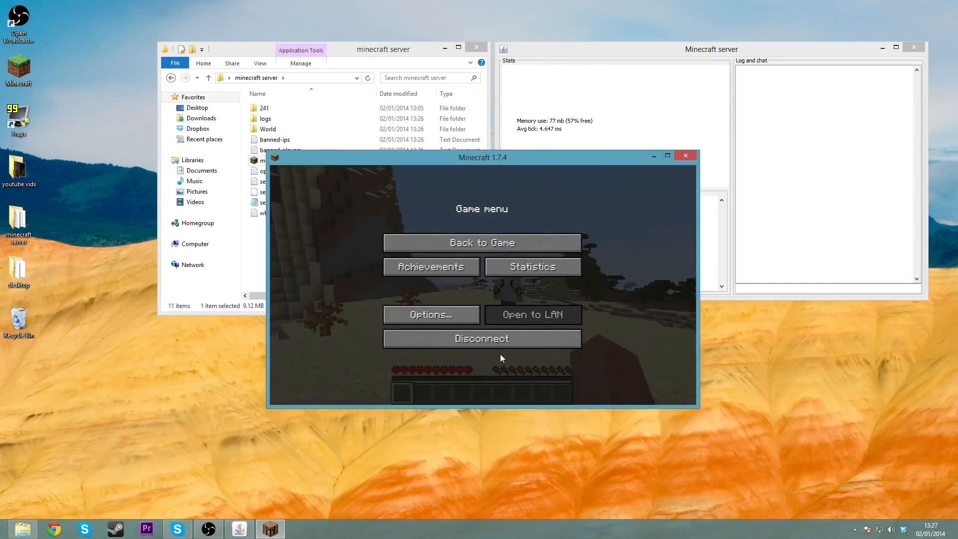
{"action": "left_click", "coordinate": [510, 338]}
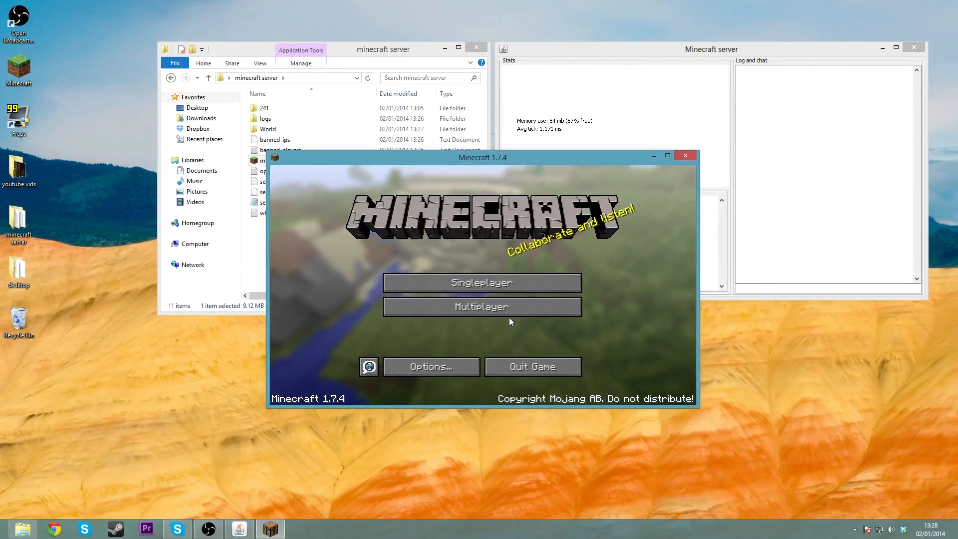
- Close Minecraft and the Minecraft server window, and move the minecraft server folder window to the upper middle of the desktop
{"action": "left_click", "coordinate": [685, 155]}
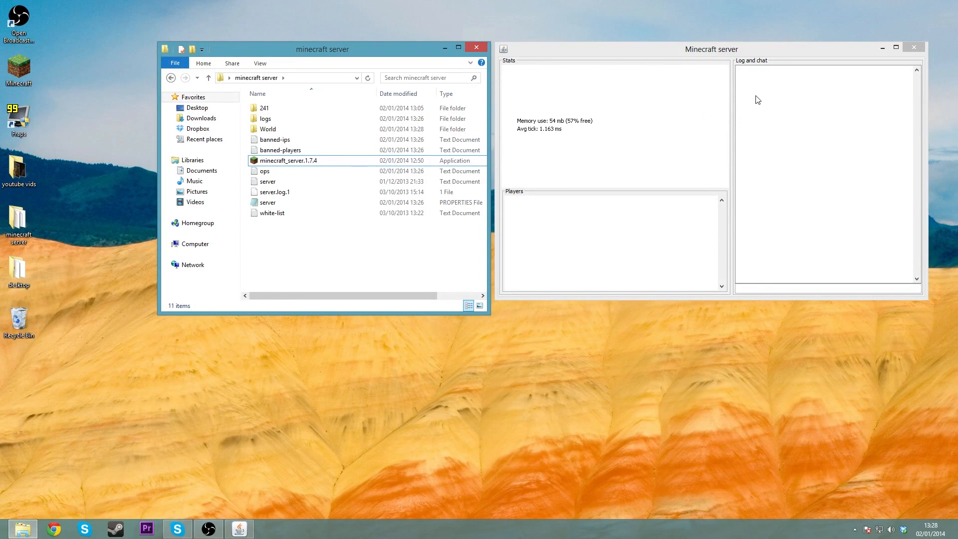
{"action": "left_click", "coordinate": [915, 48]}
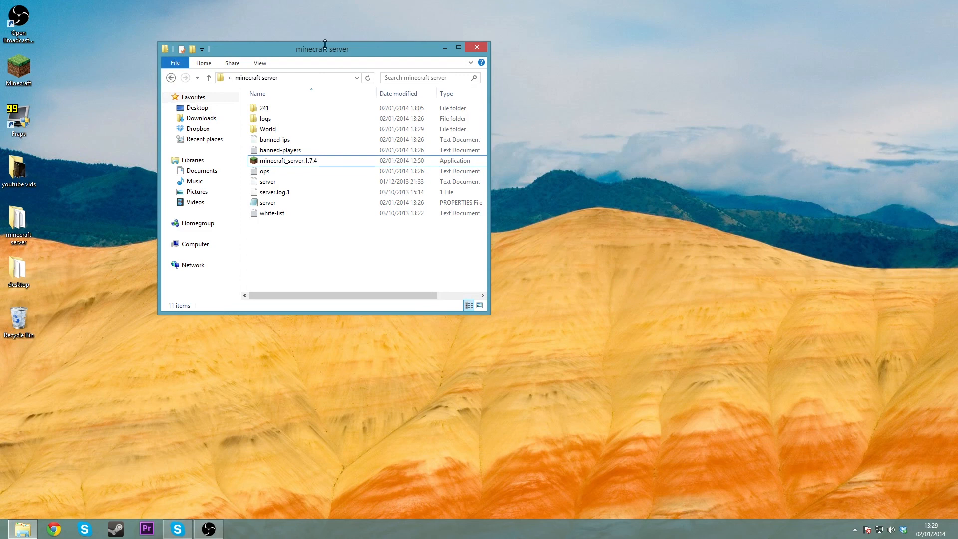
{"action": "left_click_drag", "start_coordinate": [339, 45], "coordinate": [480, 28]}
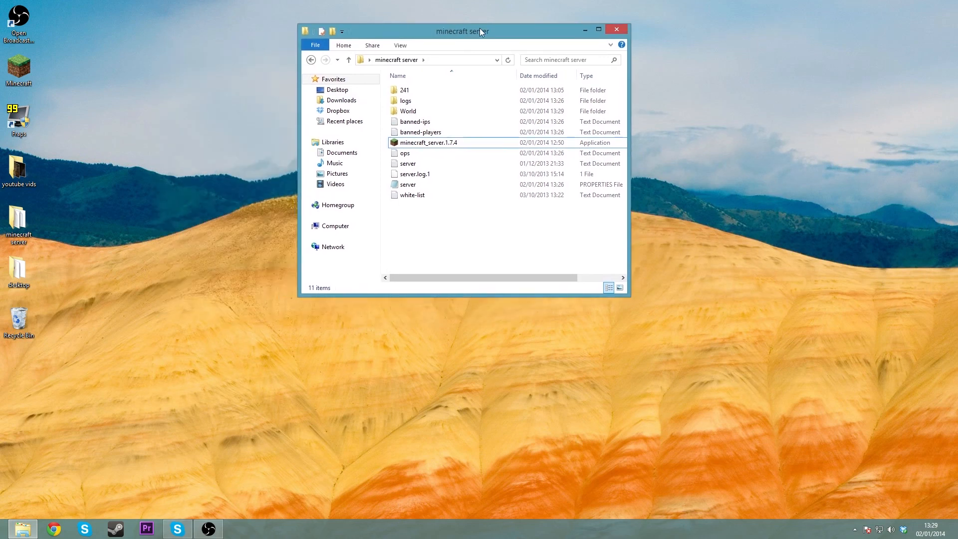